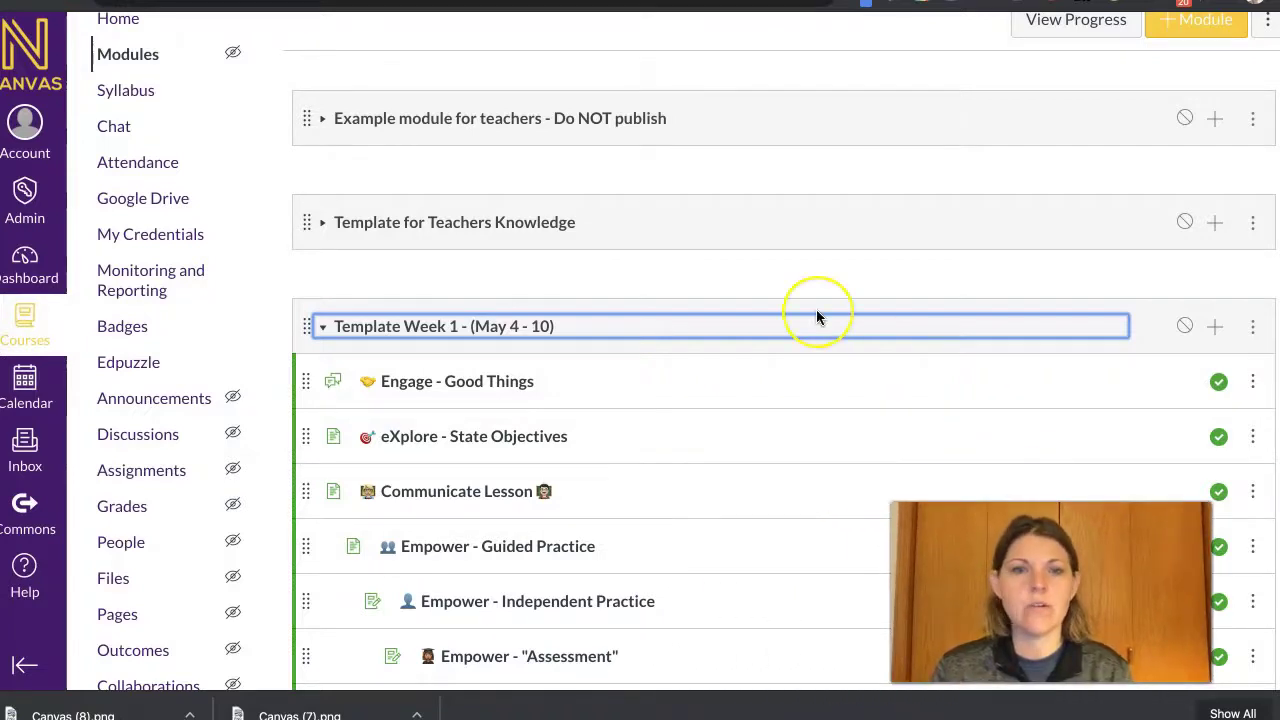
Step: Open the Communicate Lesson page from the Template Week 1 module for editing
{"action": "scroll", "coordinate": [816, 317], "scroll_direction": "down", "scroll_amount": 1}
{"action": "scroll", "coordinate": [816, 317], "scroll_direction": "down", "scroll_amount": 1}
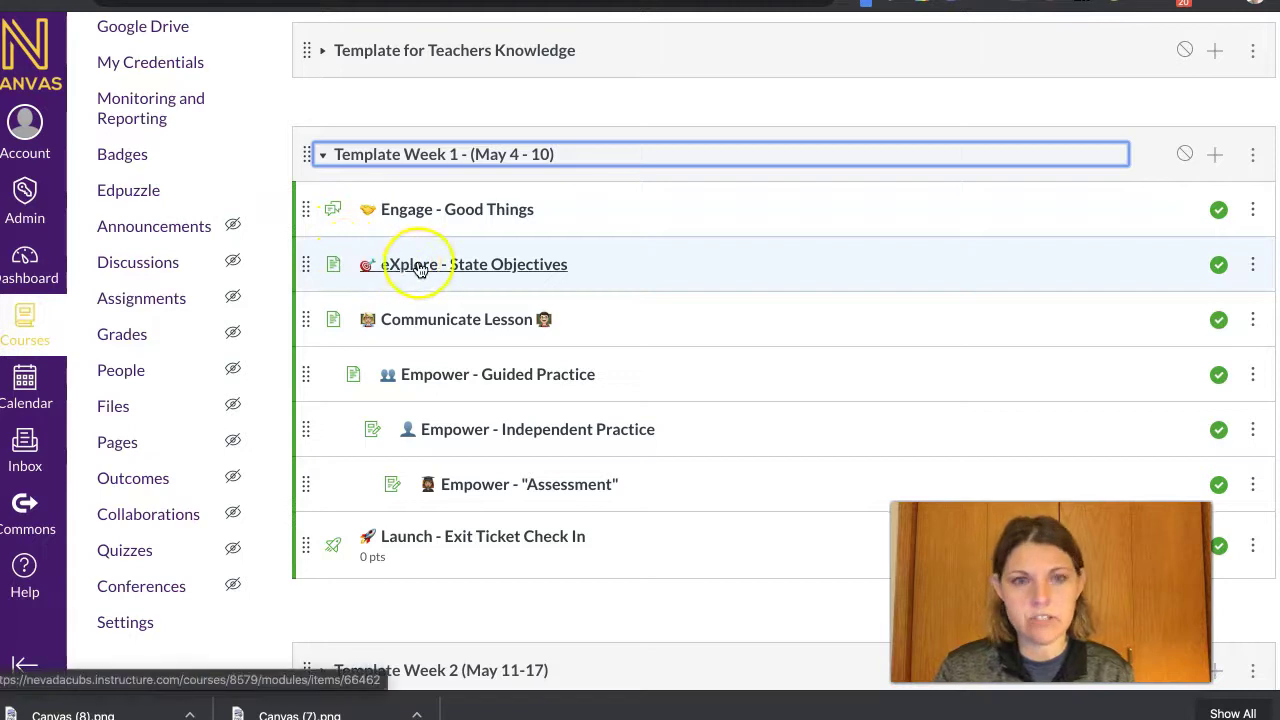
{"action": "left_click", "coordinate": [410, 319]}
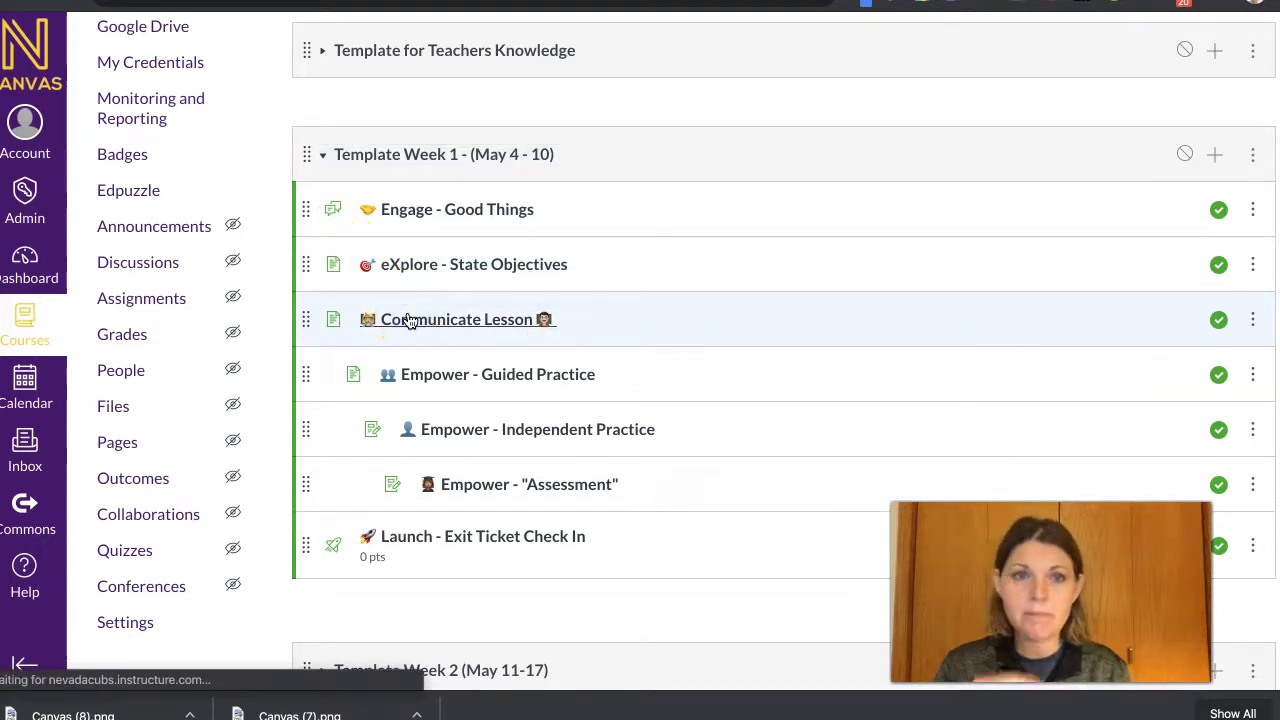
{"action": "left_click", "coordinate": [686, 400]}
{"action": "left_click", "coordinate": [1265, 113]}
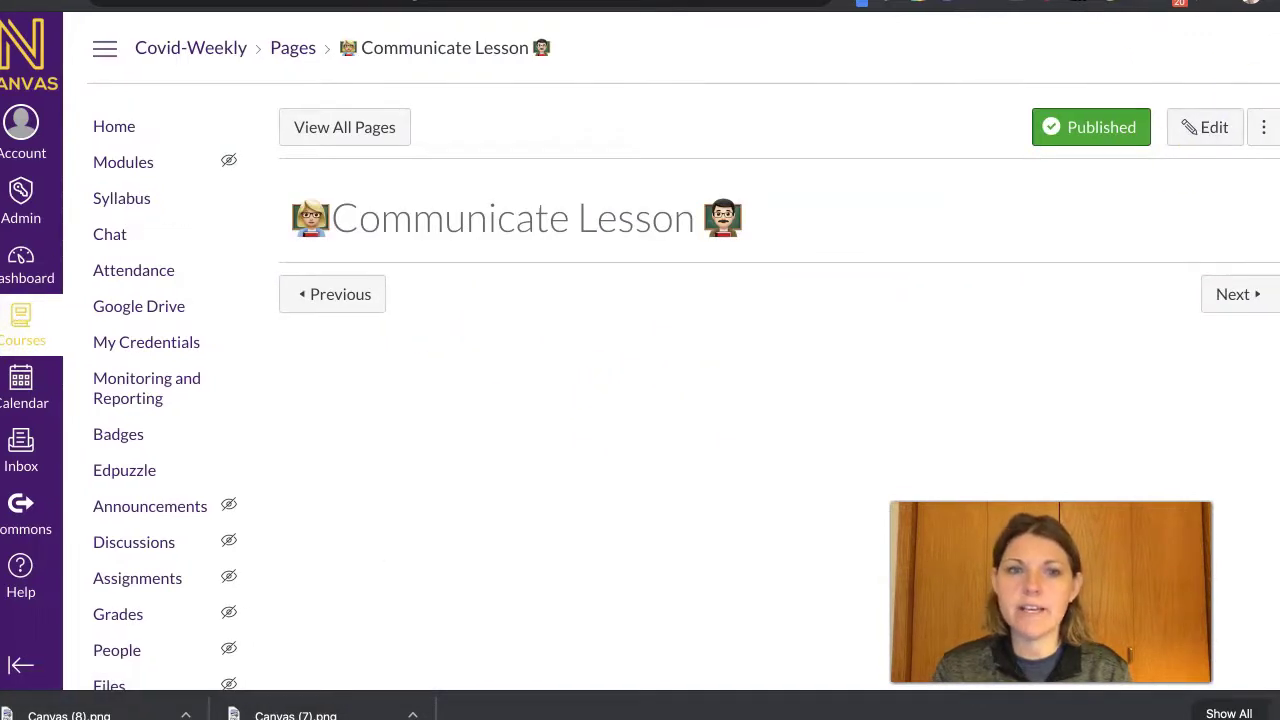
{"action": "left_click", "coordinate": [1198, 131]}
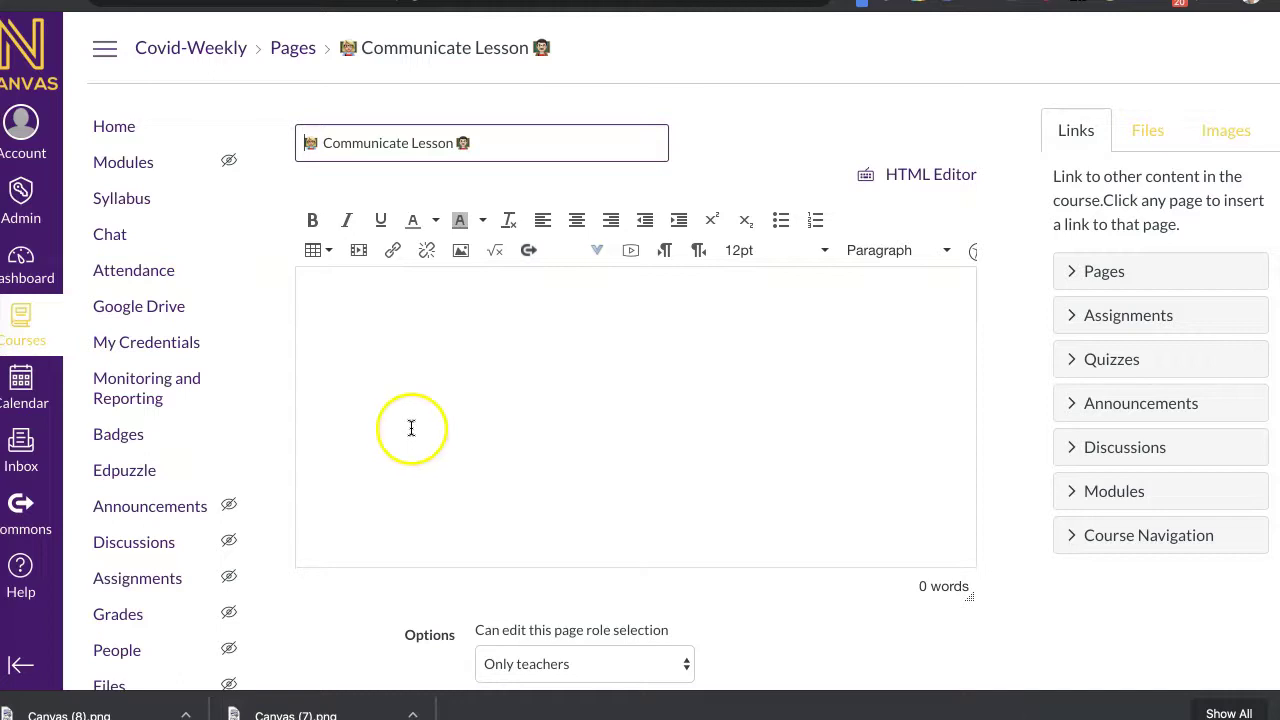
Step: Add the large heading "Storyboarding 101" at the start of the page body and begin a new line below it
{"action": "left_click", "coordinate": [412, 395]}
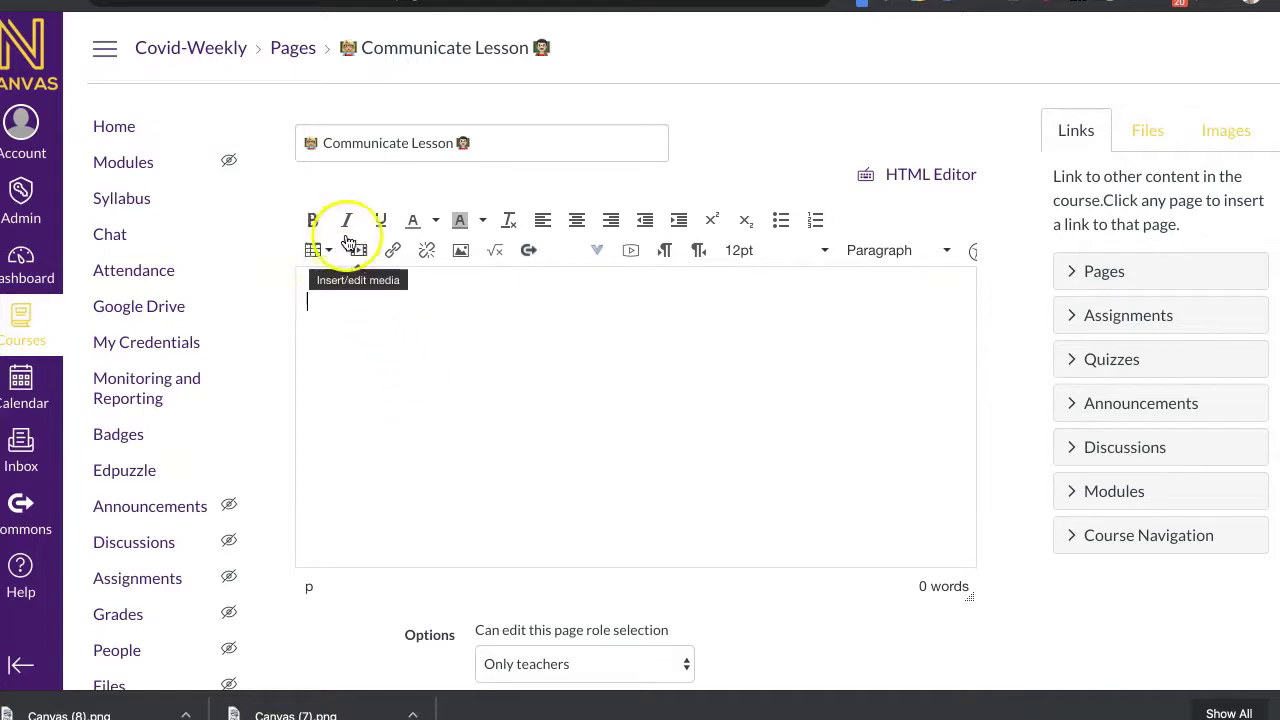
{"action": "left_click", "coordinate": [883, 254]}
{"action": "left_click", "coordinate": [875, 322]}
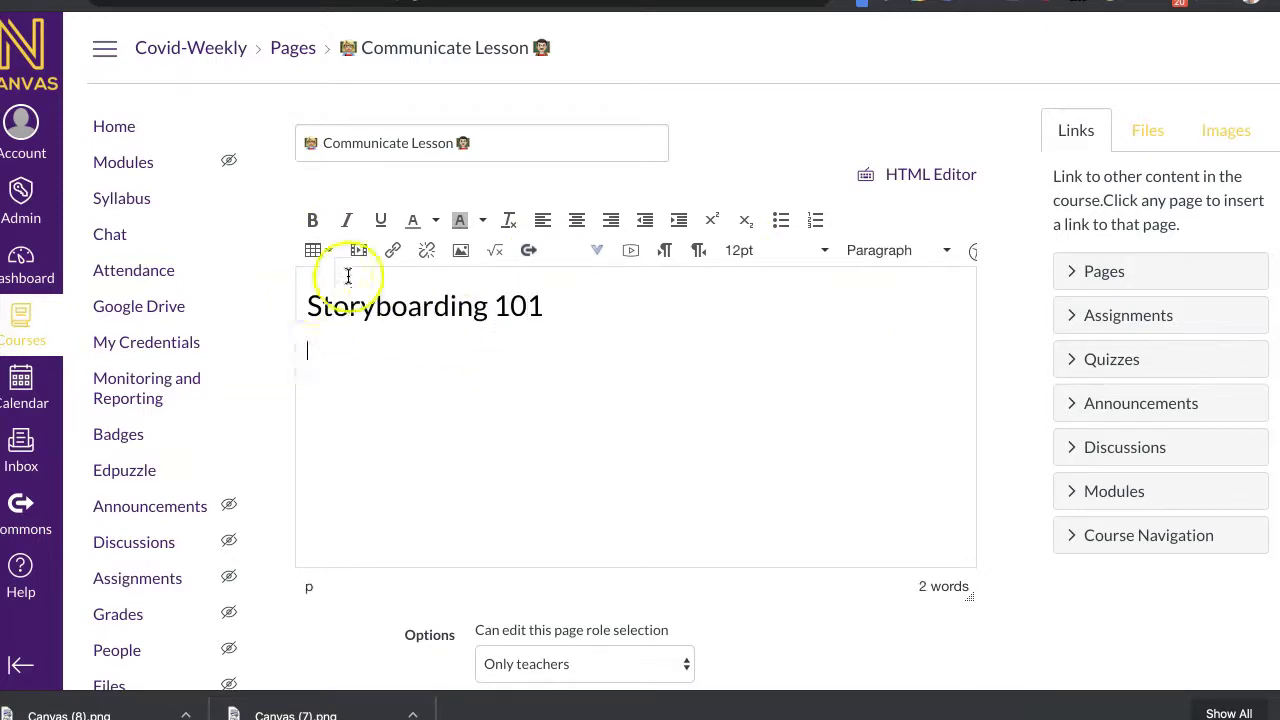
Step: Start inserting an image below the heading and search Flickr for "storyboard"
{"action": "left_click", "coordinate": [461, 255]}
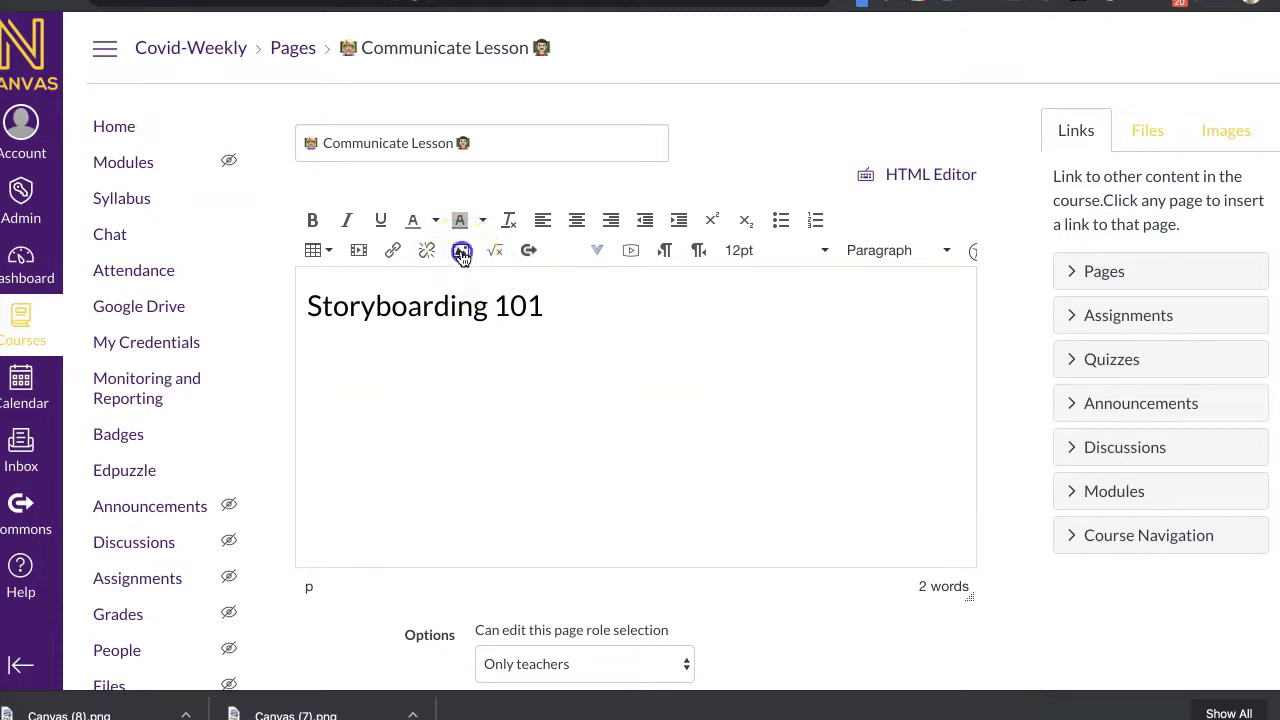
{"action": "left_click", "coordinate": [484, 215]}
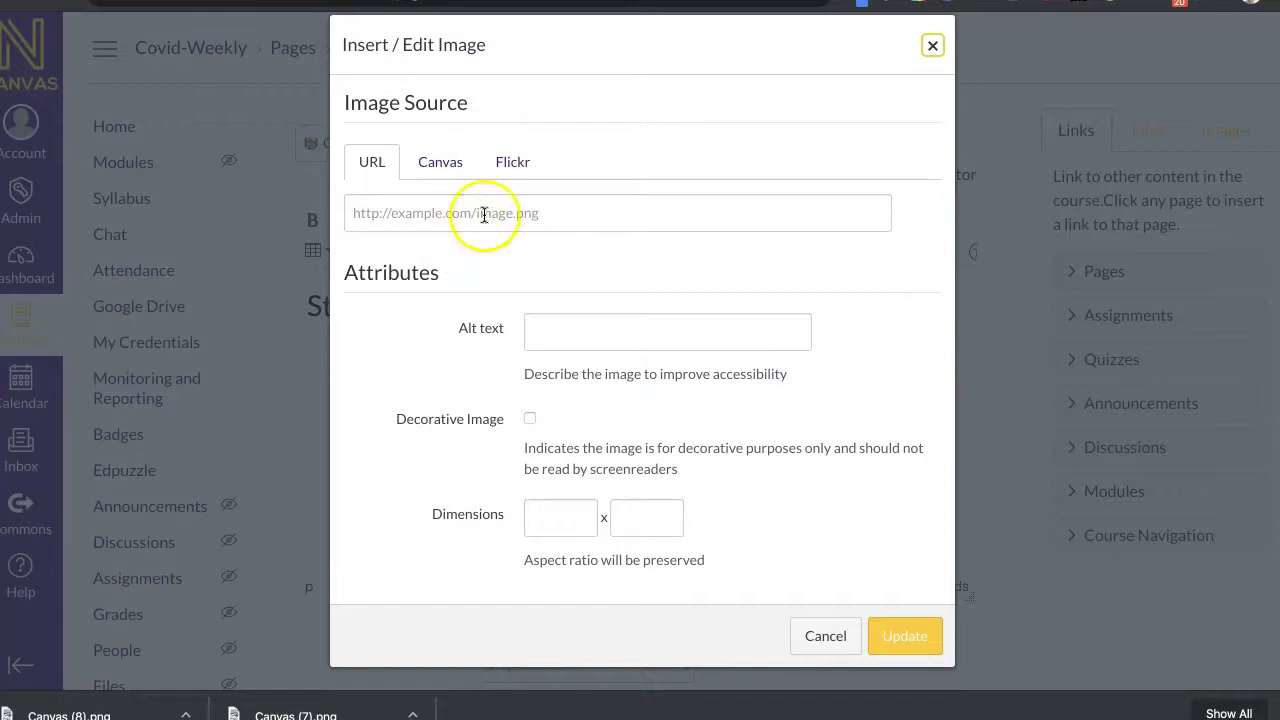
{"action": "left_click", "coordinate": [514, 165]}
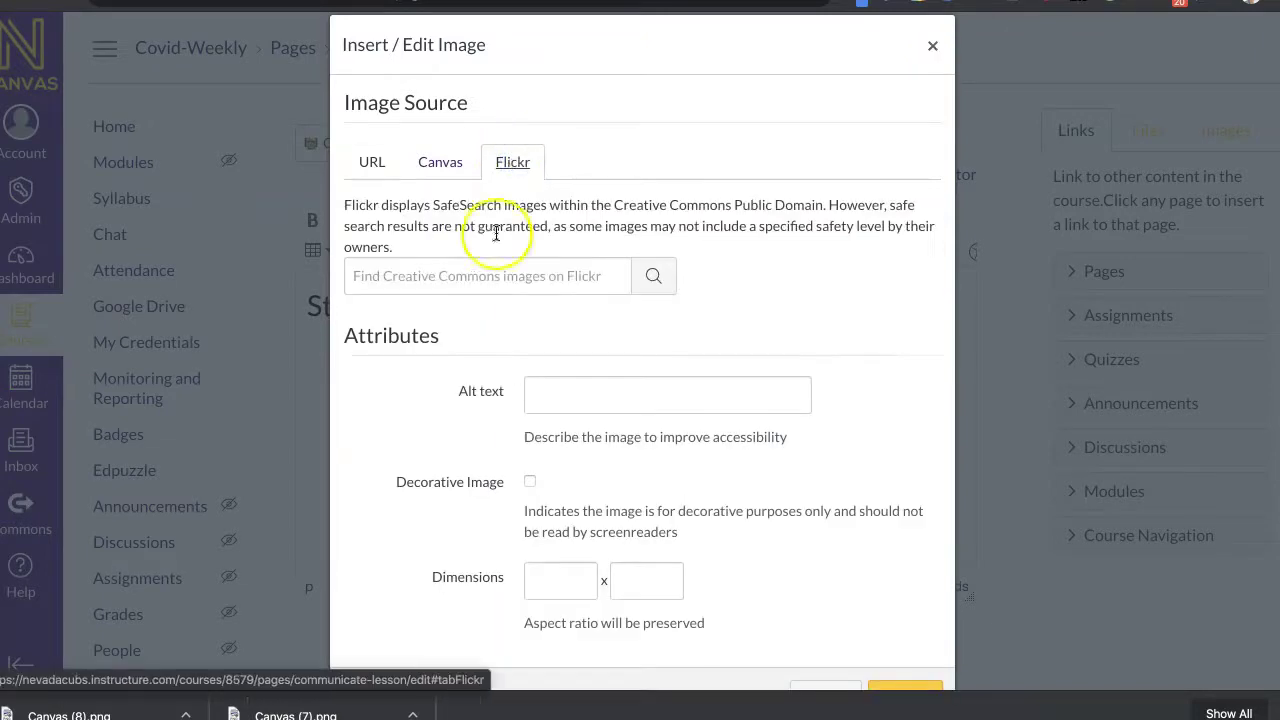
{"action": "left_click", "coordinate": [364, 162]}
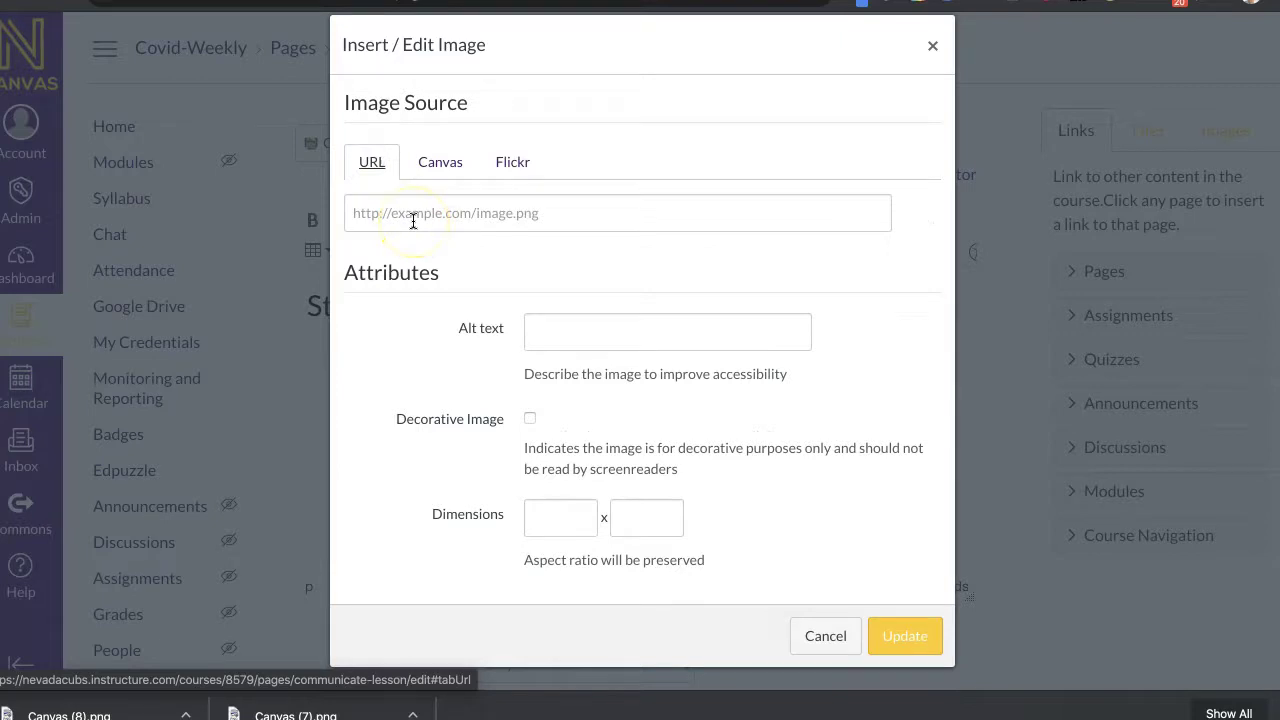
{"action": "left_click", "coordinate": [431, 165]}
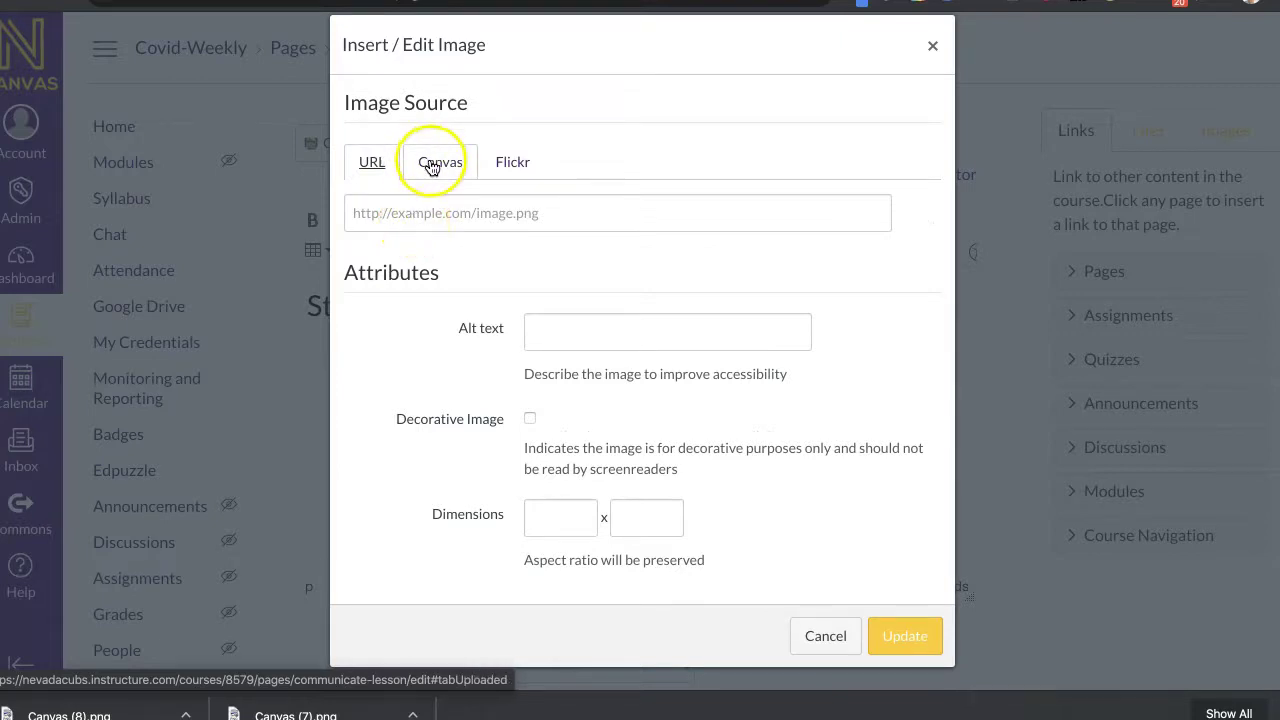
{"action": "left_click", "coordinate": [500, 165]}
{"action": "left_click", "coordinate": [423, 274]}
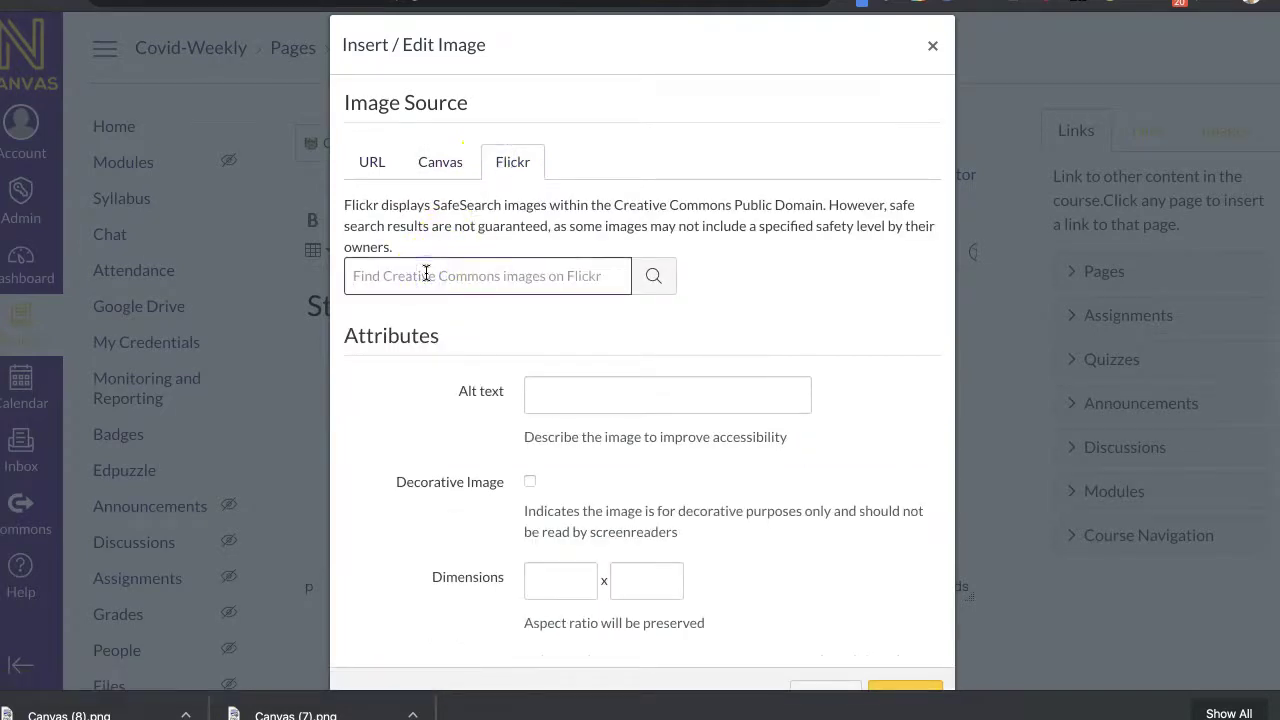
{"action": "type", "text": "story"}
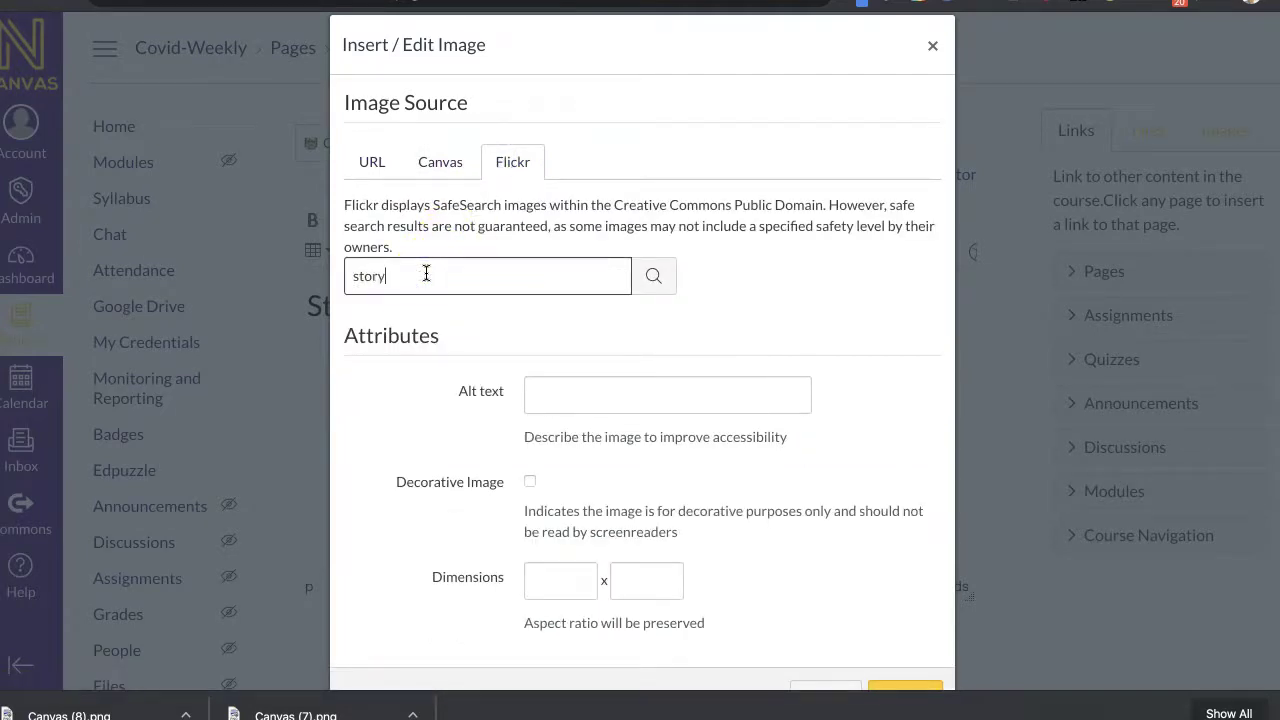
{"action": "type", "text": "board"}
{"action": "key", "text": "Return"}
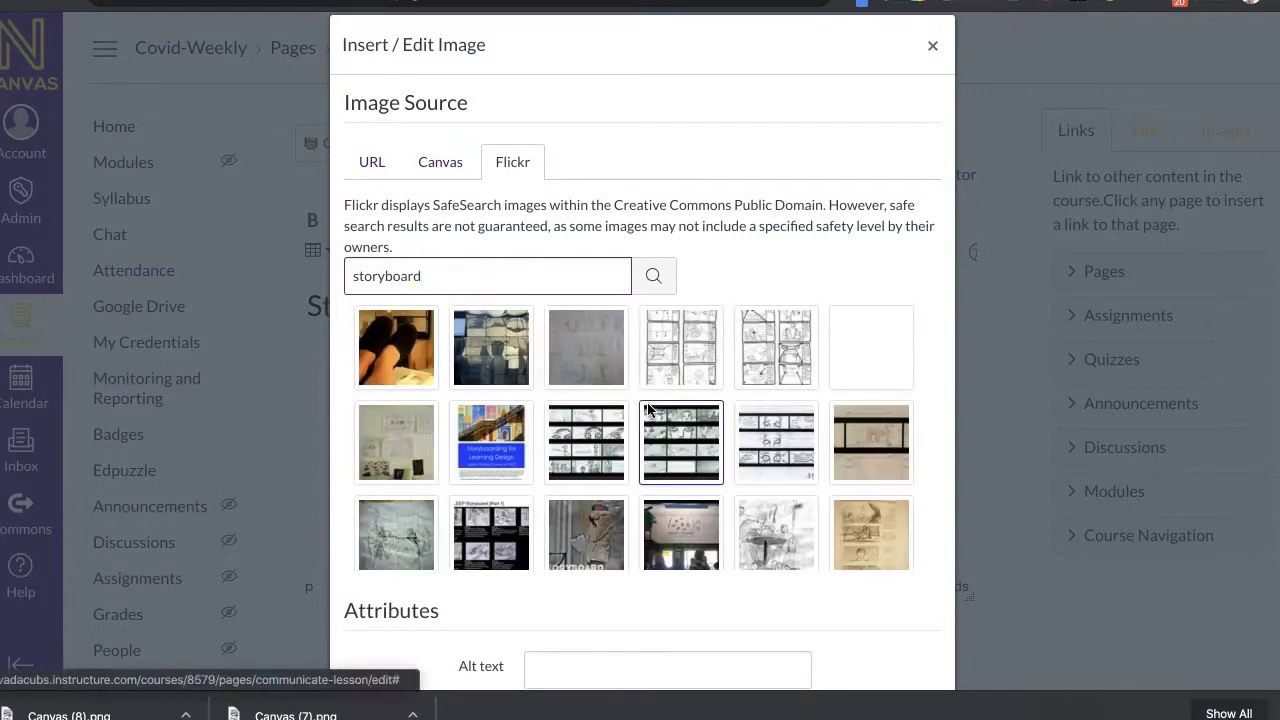
Step: Insert the fourth image of the first results row with the alt text "Storyboard image"
{"action": "left_click", "coordinate": [674, 330]}
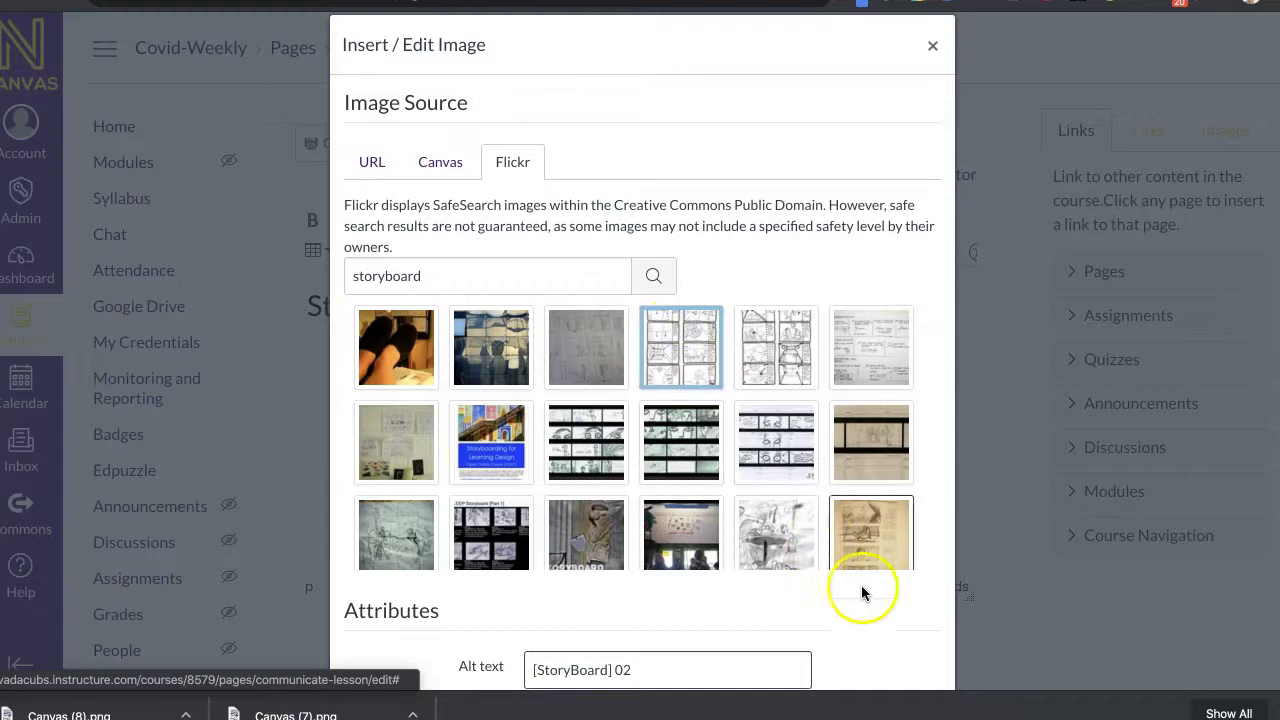
{"action": "scroll", "coordinate": [890, 618], "scroll_direction": "down", "scroll_amount": 1}
{"action": "scroll", "coordinate": [890, 620], "scroll_direction": "down", "scroll_amount": 2}
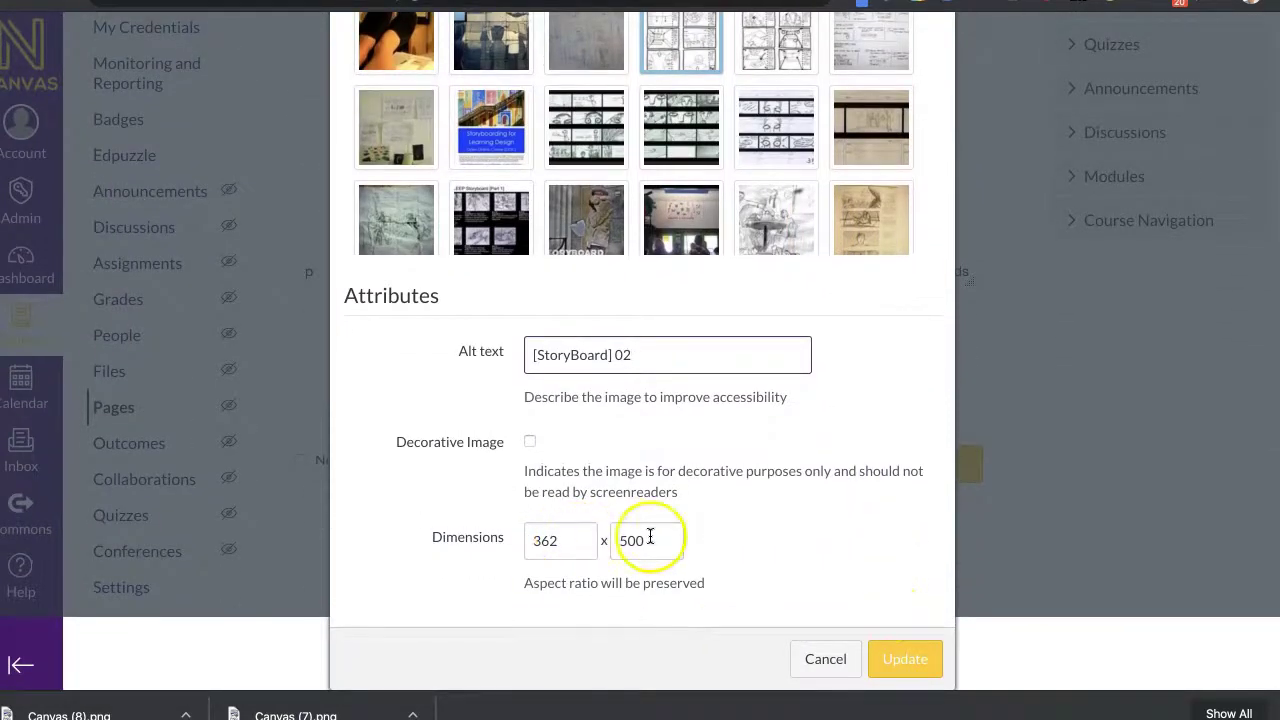
{"action": "left_click", "coordinate": [887, 650]}
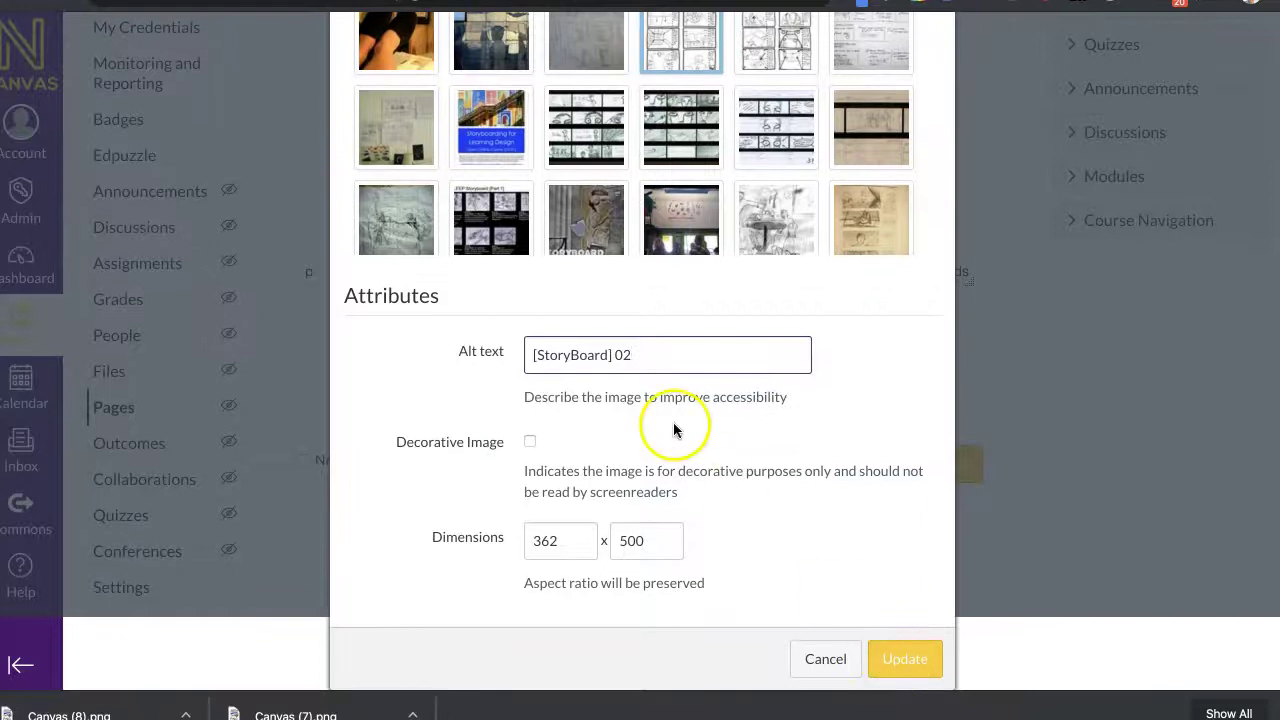
{"action": "left_click_drag", "start_coordinate": [634, 354], "coordinate": [514, 349]}
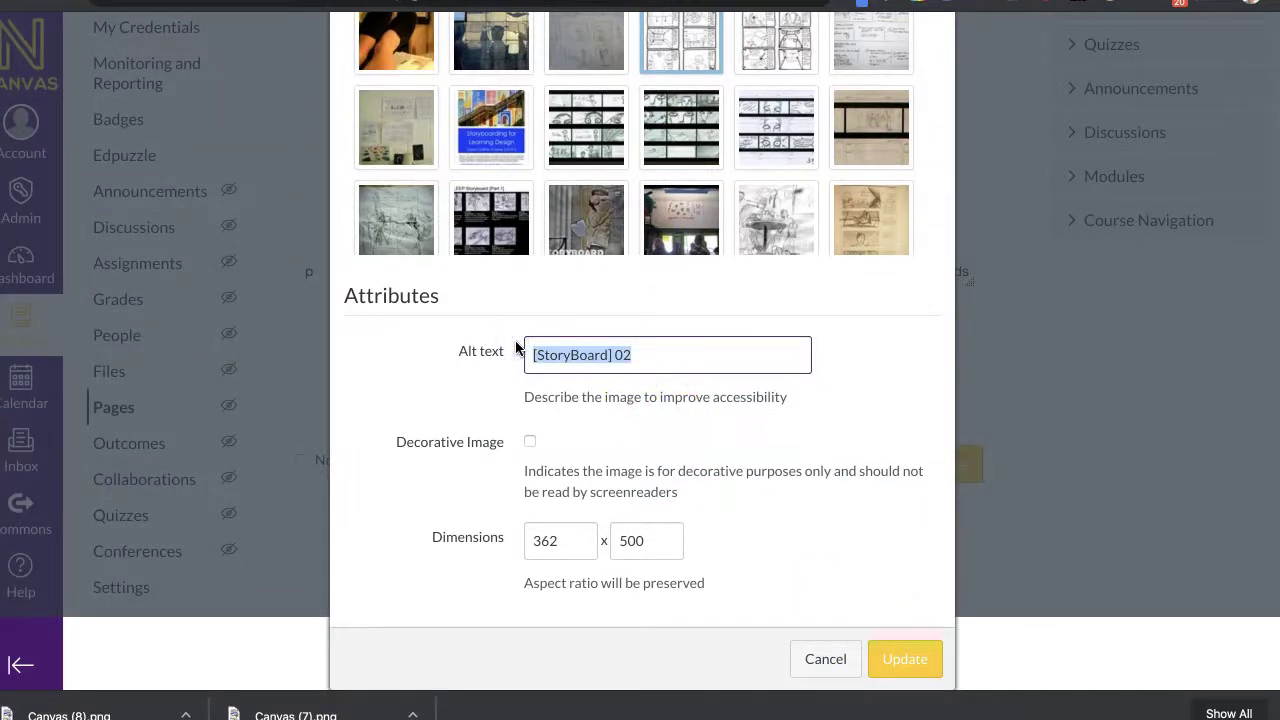
{"action": "left_click_drag", "start_coordinate": [516, 347], "coordinate": [644, 353]}
{"action": "type", "text": "Sto"}
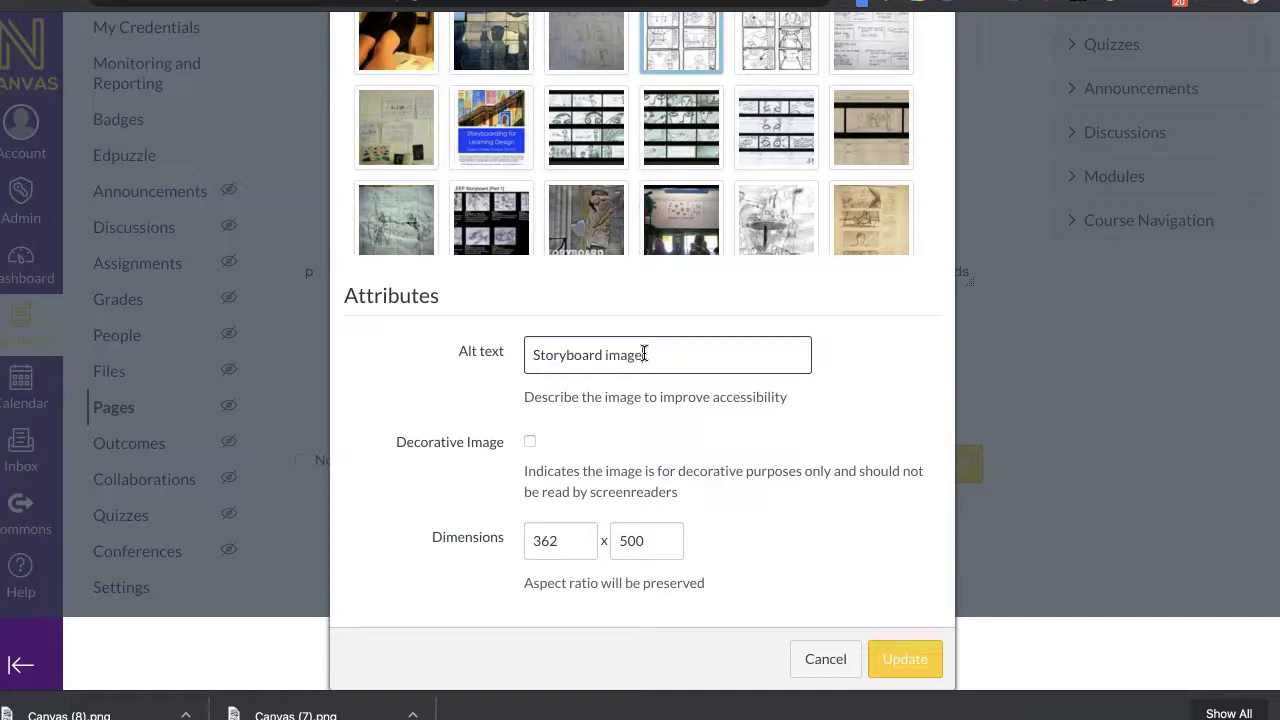
{"action": "left_click", "coordinate": [896, 660]}
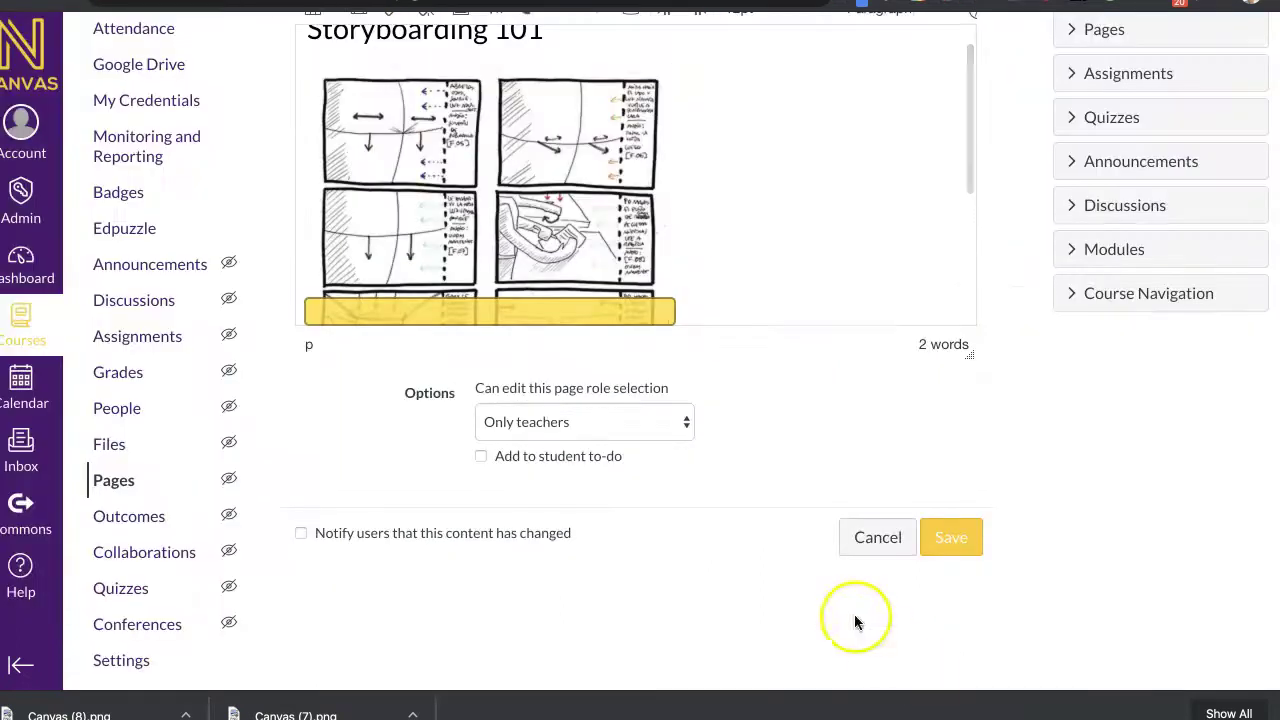
Step: Center the storyboard image on the page and shrink it to roughly four fifths of its size
{"action": "left_click", "coordinate": [602, 190]}
{"action": "scroll", "coordinate": [754, 151], "scroll_direction": "up", "scroll_amount": 1}
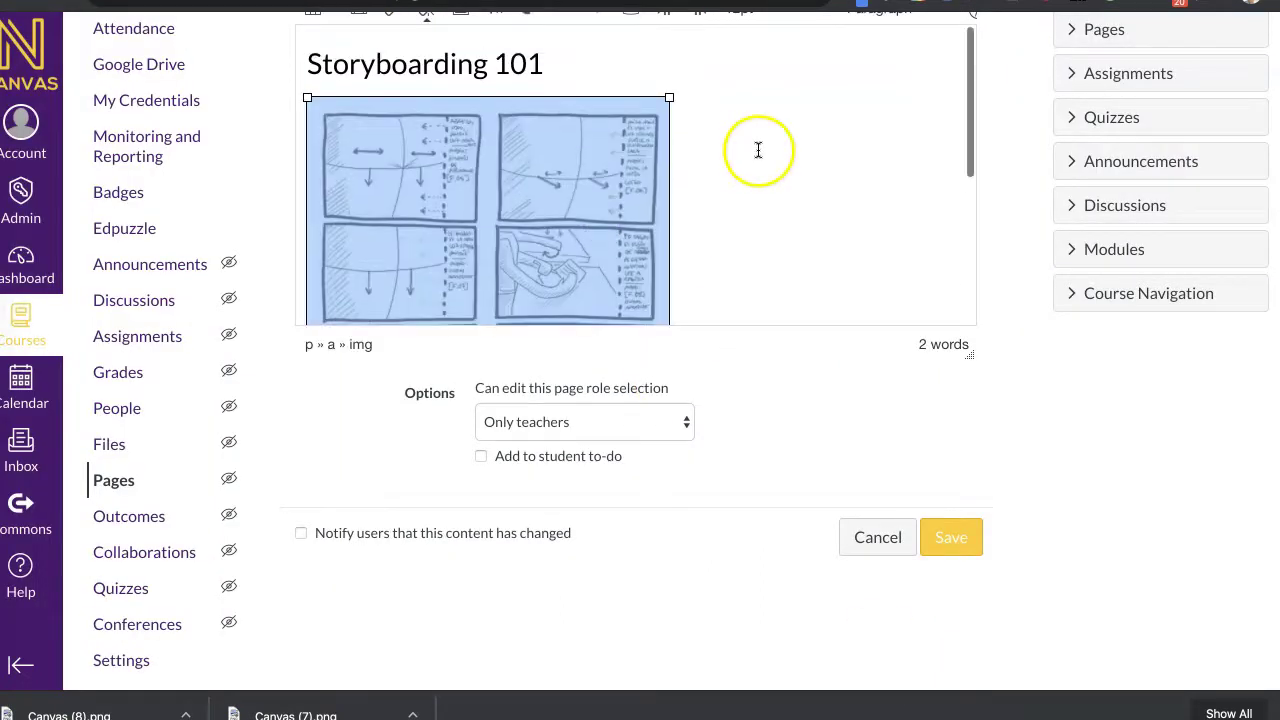
{"action": "scroll", "coordinate": [754, 151], "scroll_direction": "up", "scroll_amount": 3}
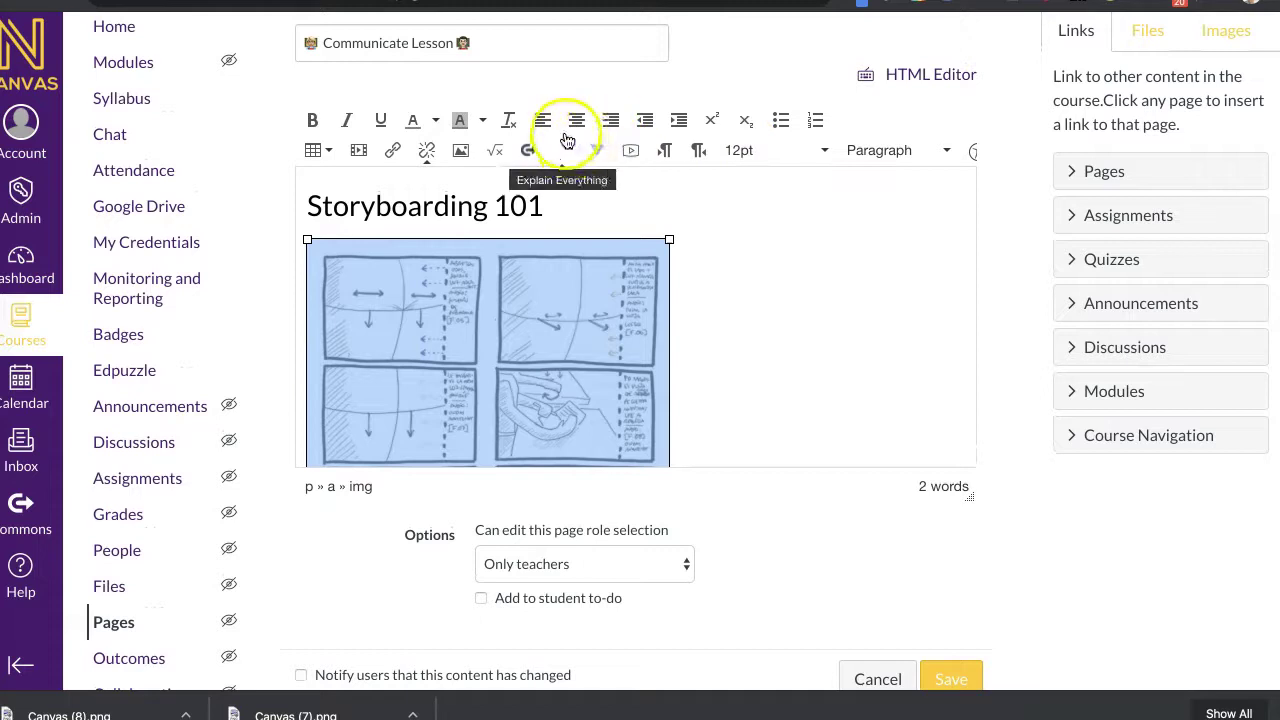
{"action": "left_click", "coordinate": [575, 120]}
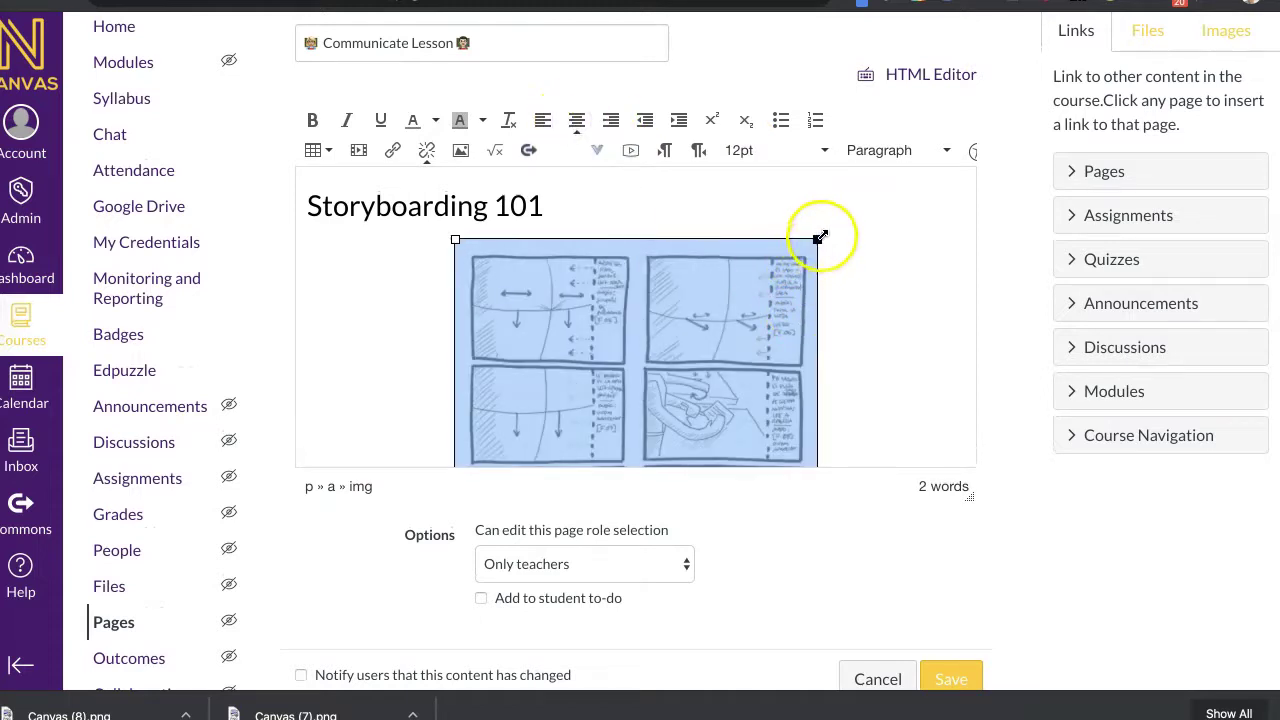
{"action": "left_click_drag", "start_coordinate": [818, 240], "coordinate": [759, 279]}
Step: Add a new line below the storyboard image and insert a table with three columns and two rows there
{"action": "scroll", "coordinate": [857, 320], "scroll_direction": "down", "scroll_amount": 4}
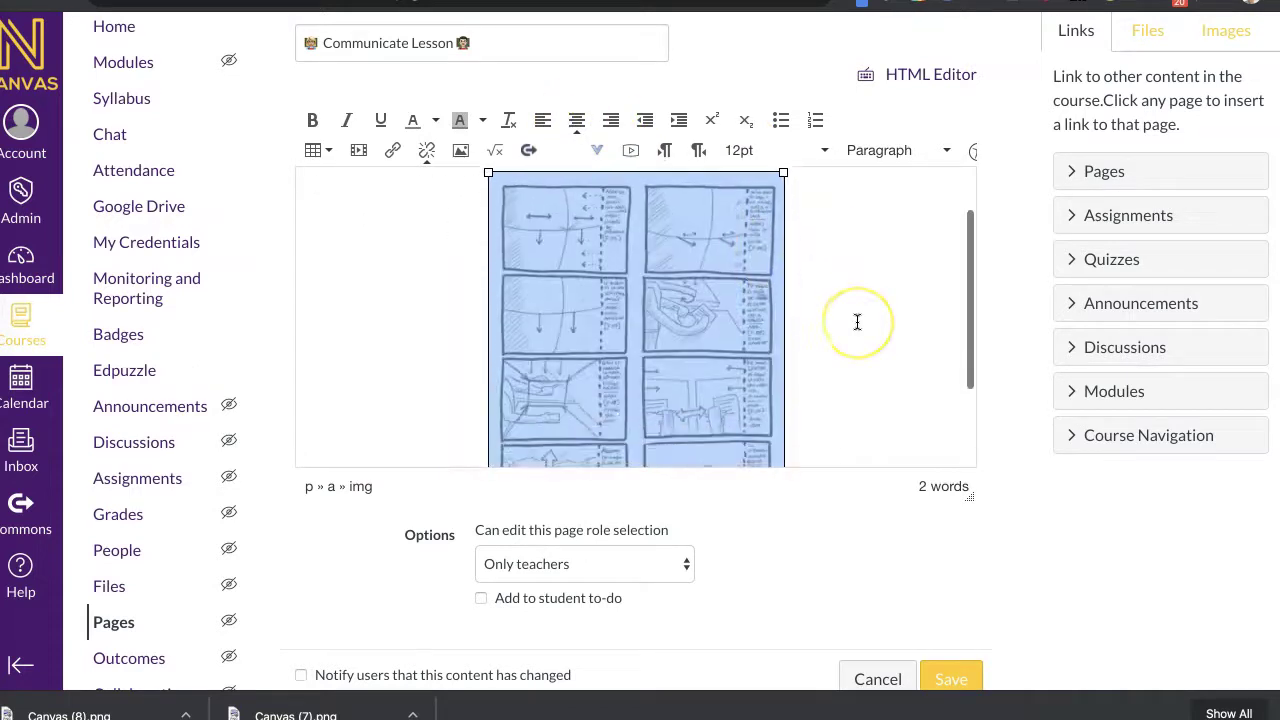
{"action": "left_click", "coordinate": [857, 365]}
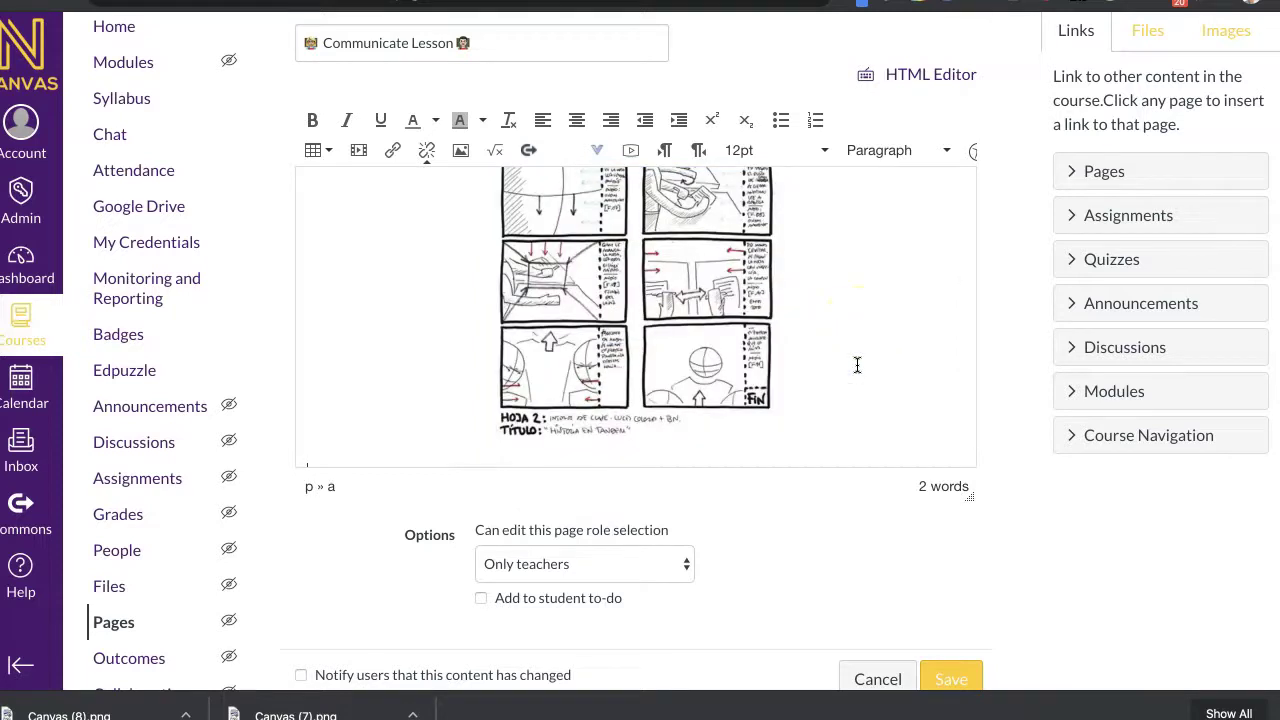
{"action": "key", "text": "Return"}
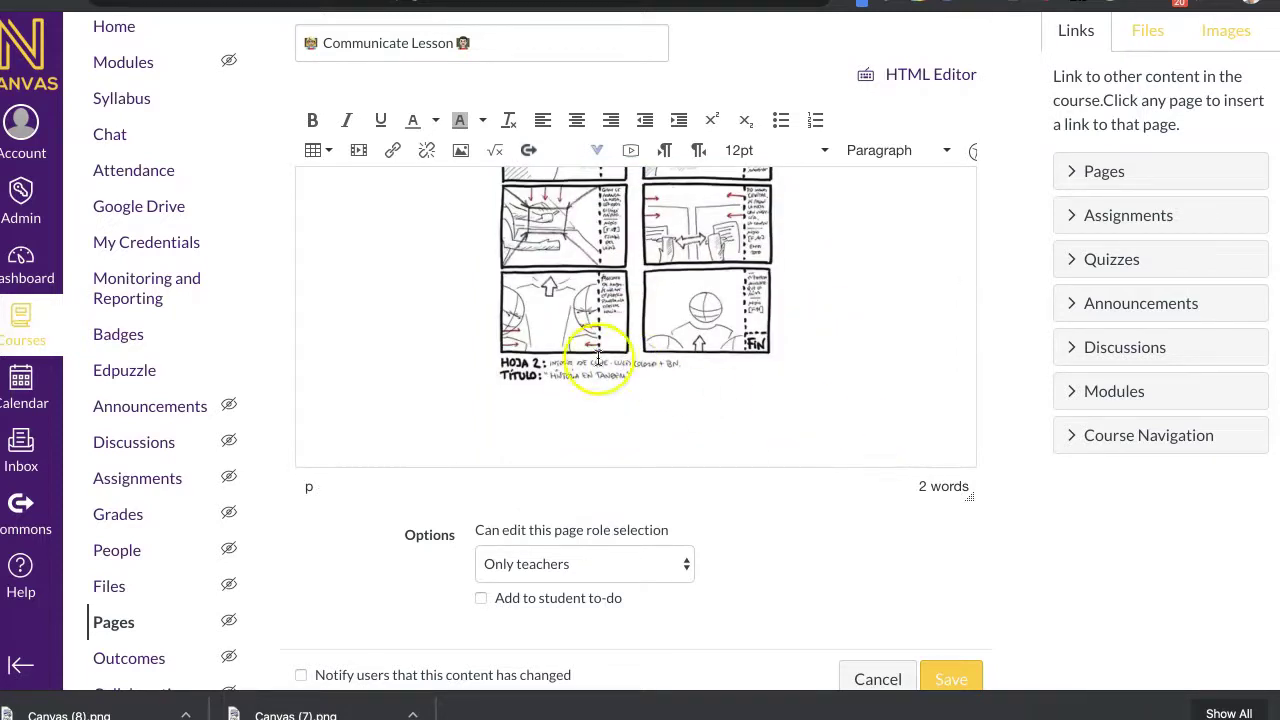
{"action": "left_click", "coordinate": [327, 158]}
{"action": "mouse_move", "coordinate": [349, 181]}
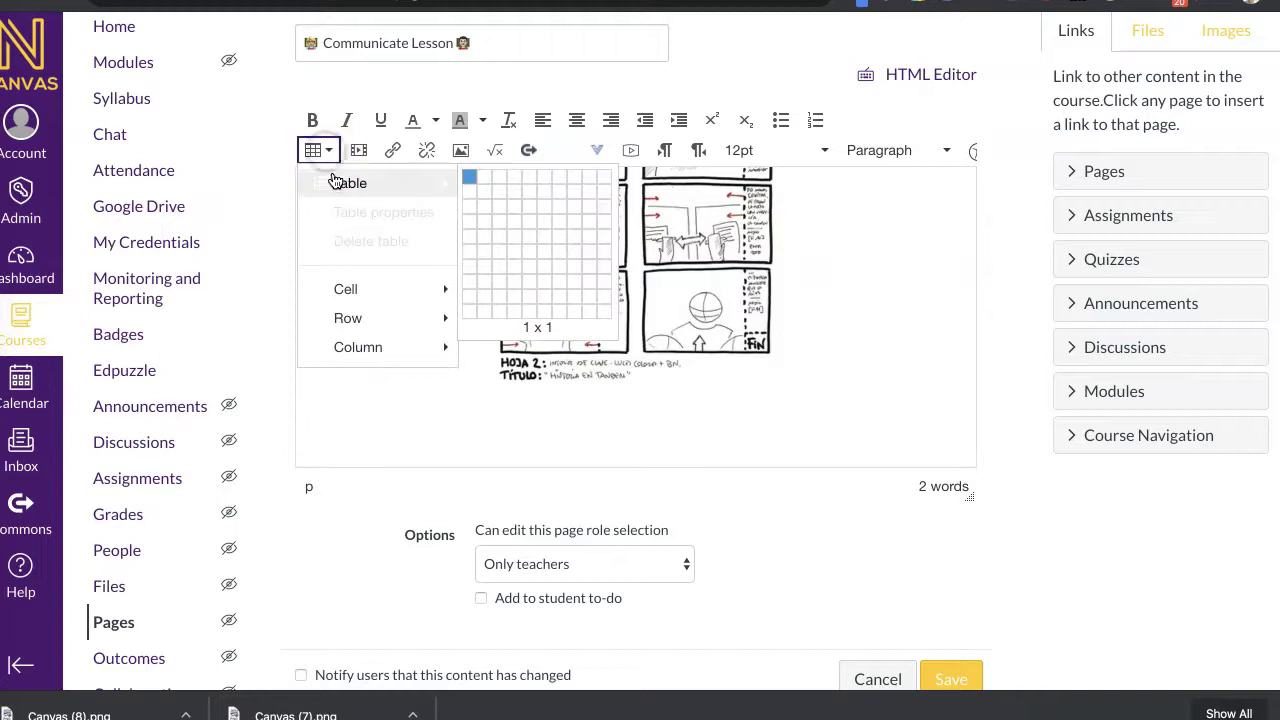
{"action": "left_click", "coordinate": [500, 193]}
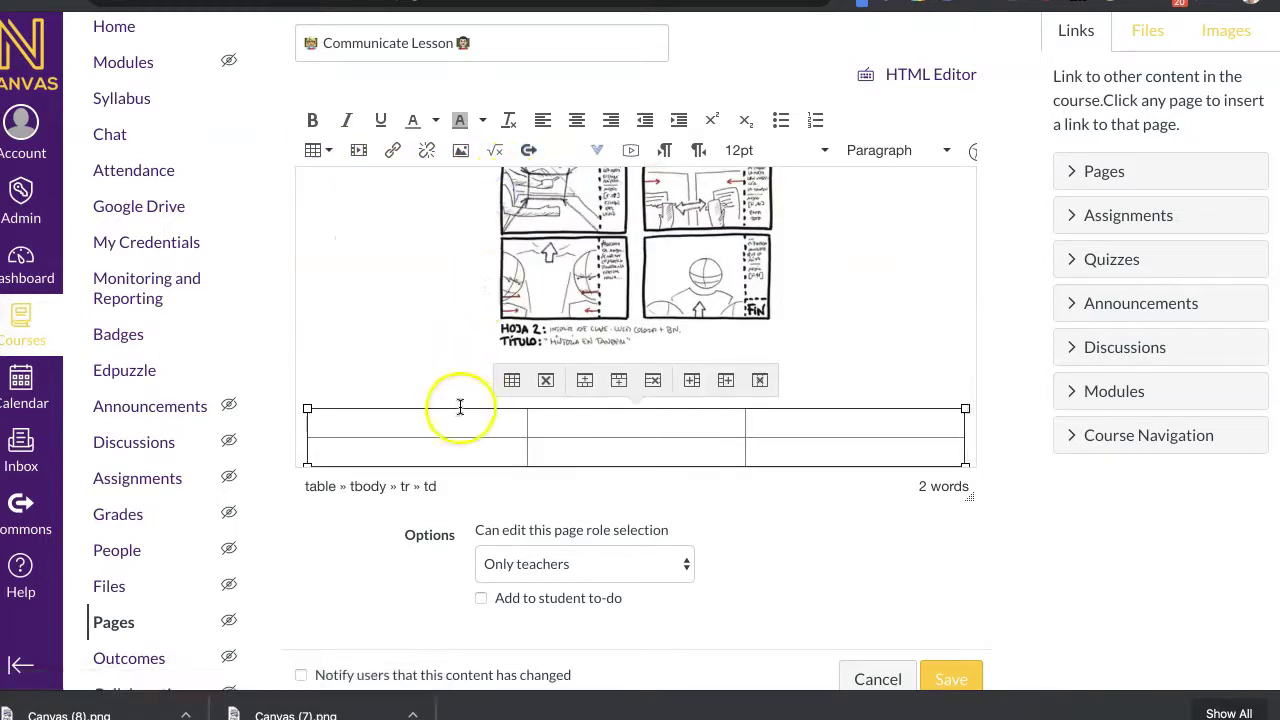
Step: Set the new table's border to 4 and its border style to Outset in the table properties
{"action": "left_click", "coordinate": [459, 422]}
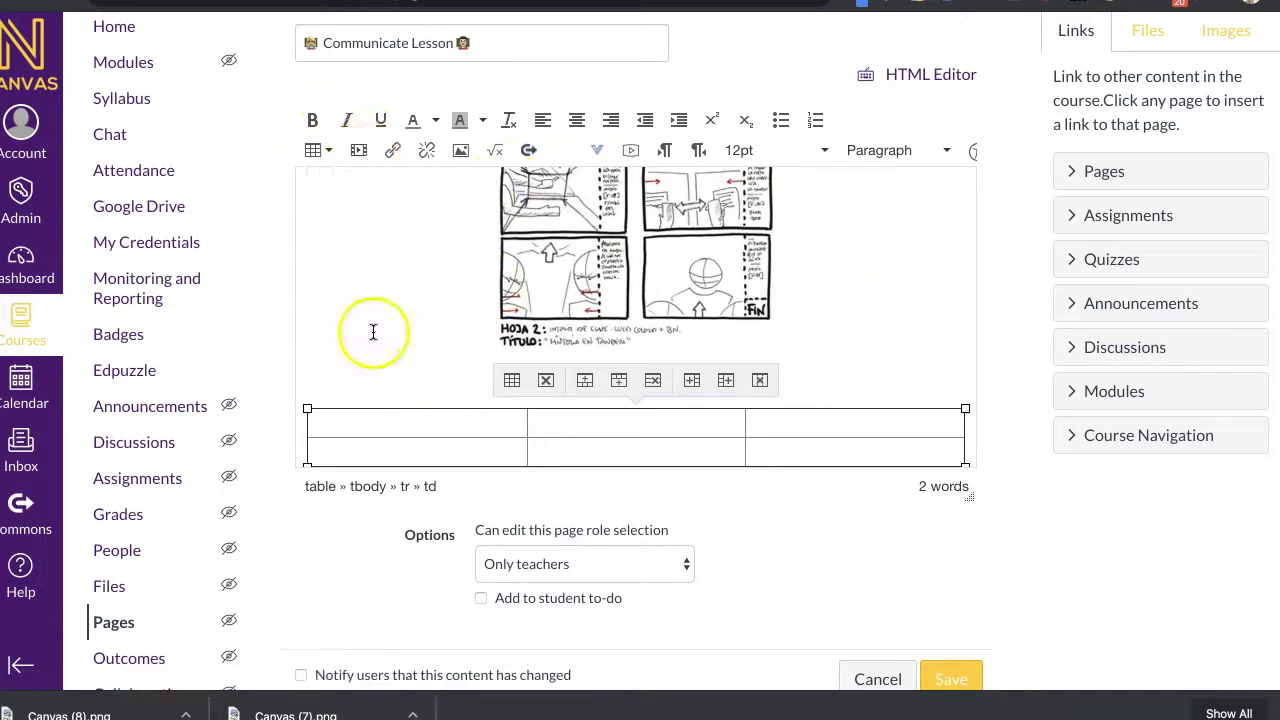
{"action": "left_click", "coordinate": [511, 384]}
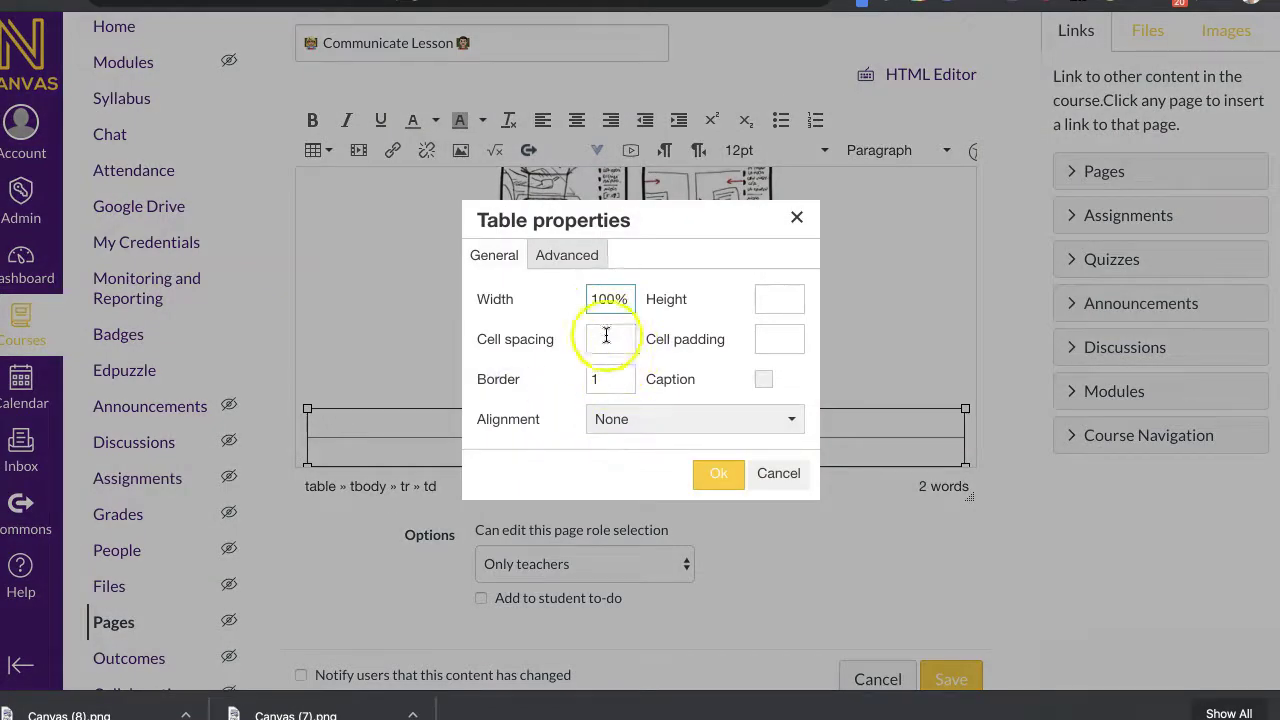
{"action": "left_click_drag", "start_coordinate": [612, 380], "coordinate": [577, 381]}
{"action": "type", "text": "4"}
{"action": "left_click", "coordinate": [572, 253]}
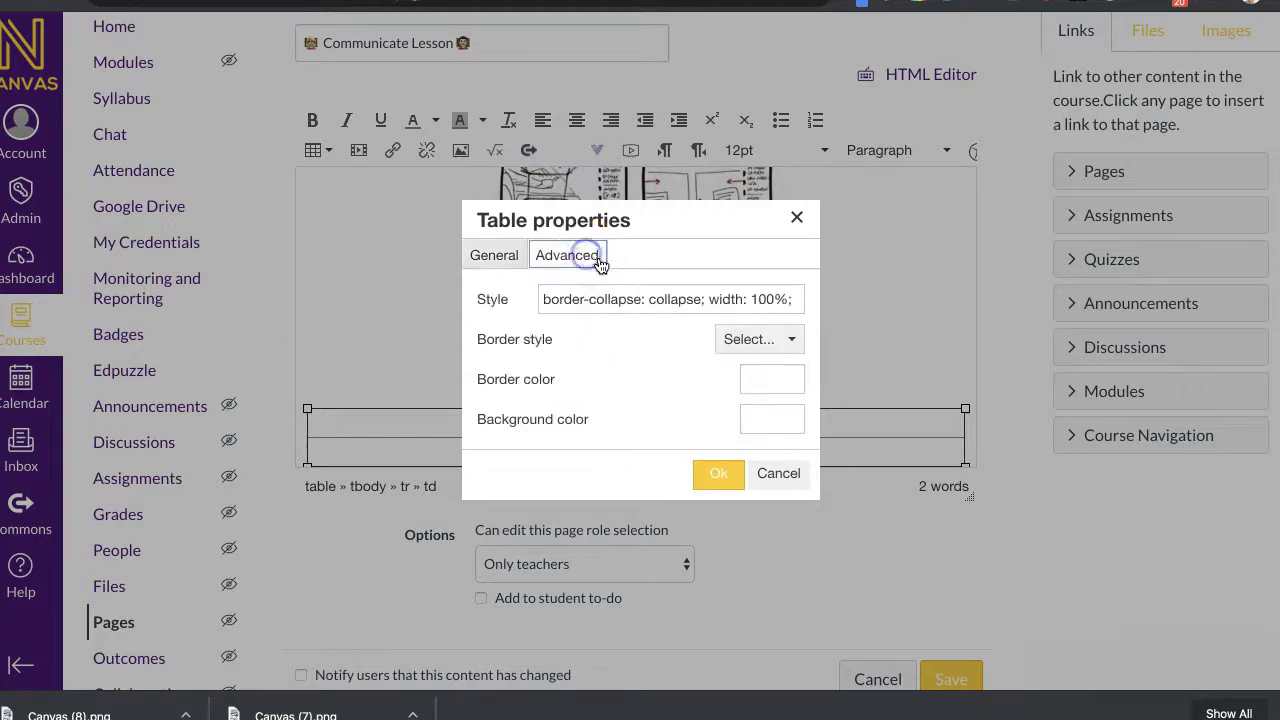
{"action": "left_click", "coordinate": [737, 342]}
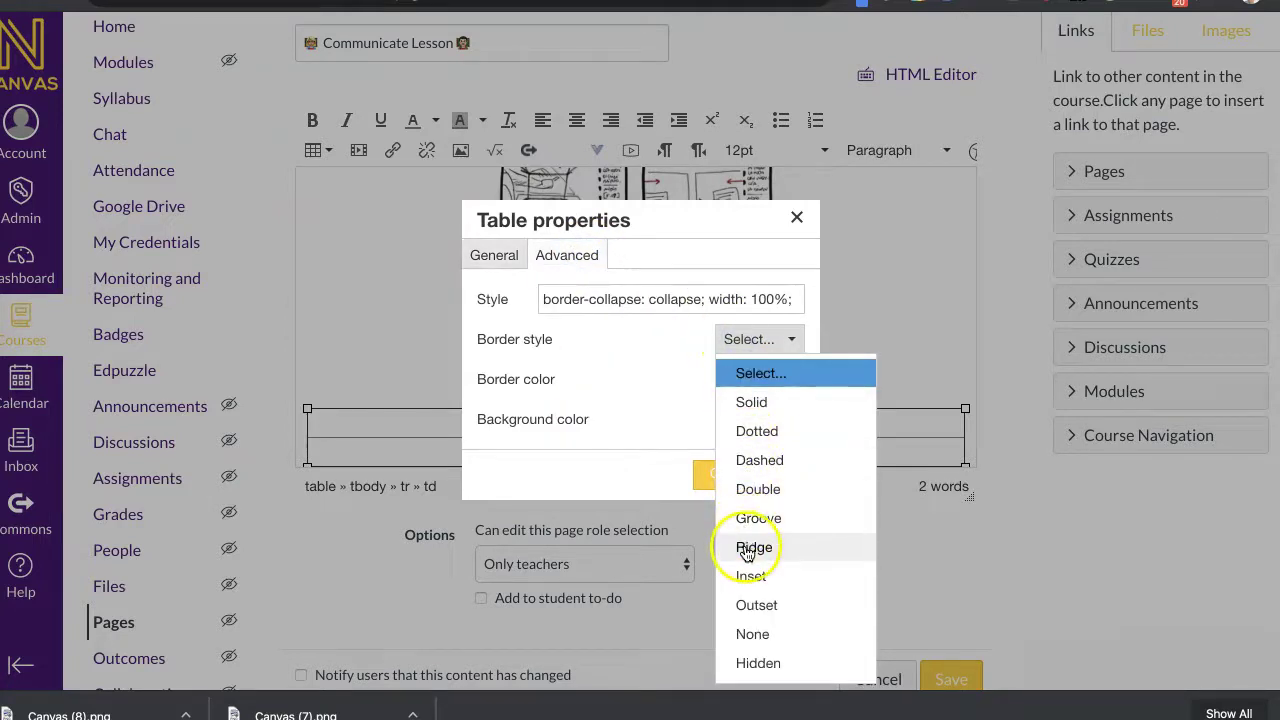
{"action": "left_click", "coordinate": [747, 603]}
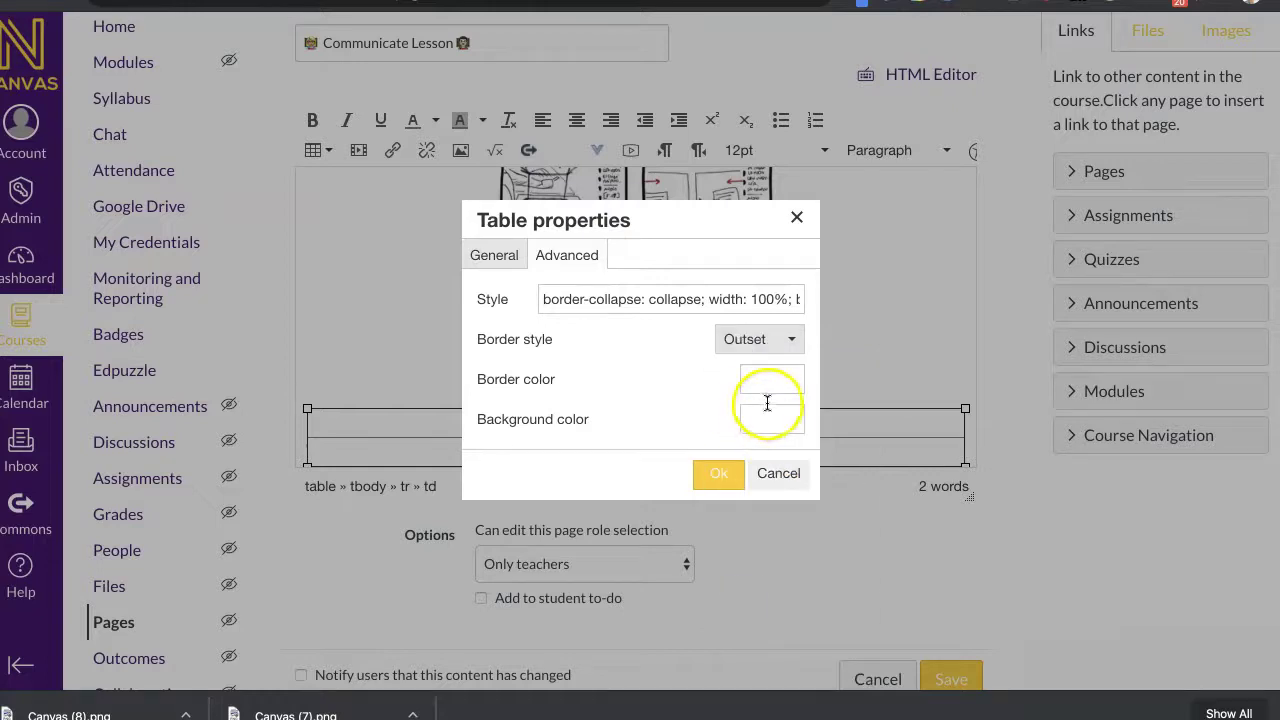
Step: Pick the medium purple #a773c1 from the colour palette and apply it as the table's background colour
{"action": "left_click", "coordinate": [860, 8]}
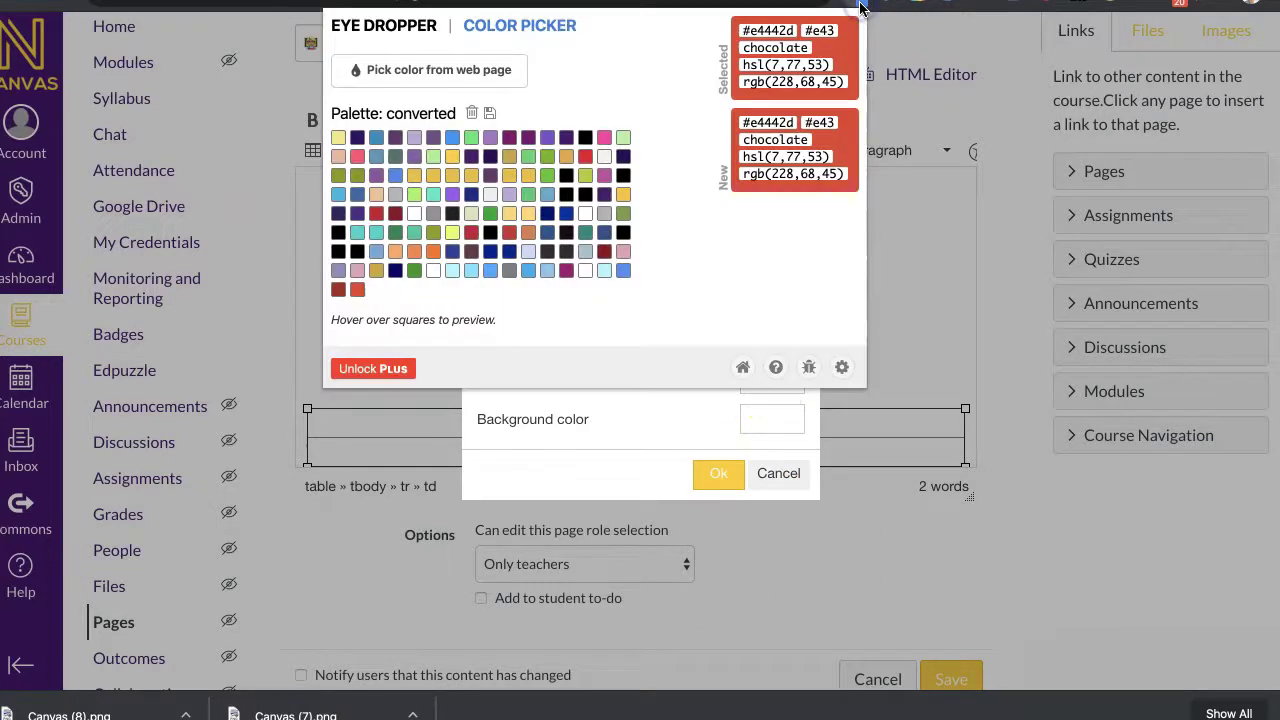
{"action": "left_click", "coordinate": [489, 143]}
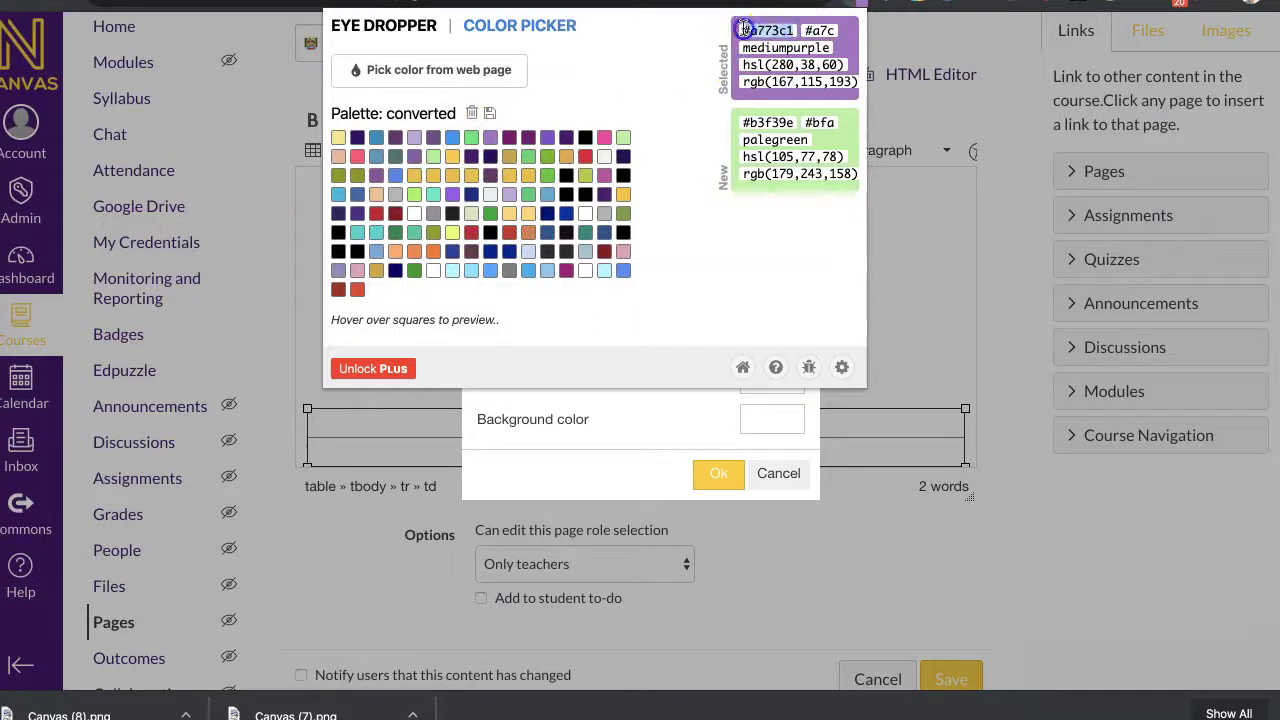
{"action": "left_click", "coordinate": [986, 229]}
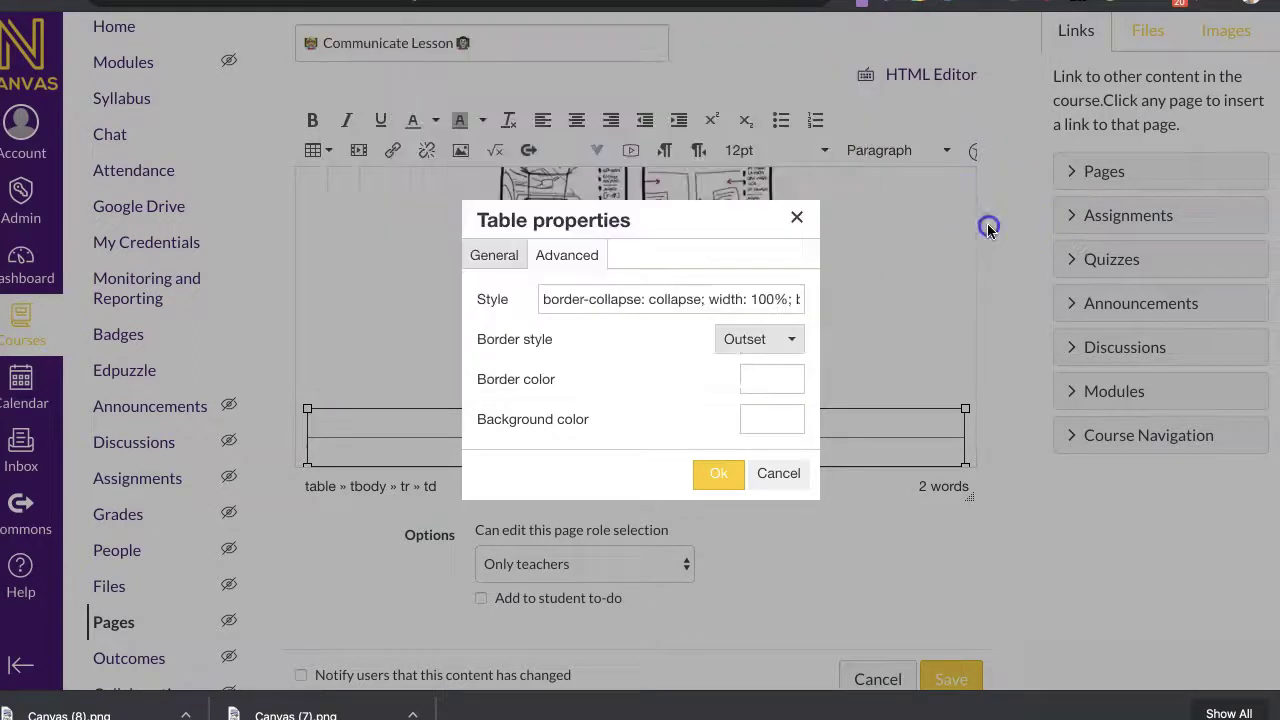
{"action": "left_click", "coordinate": [774, 420]}
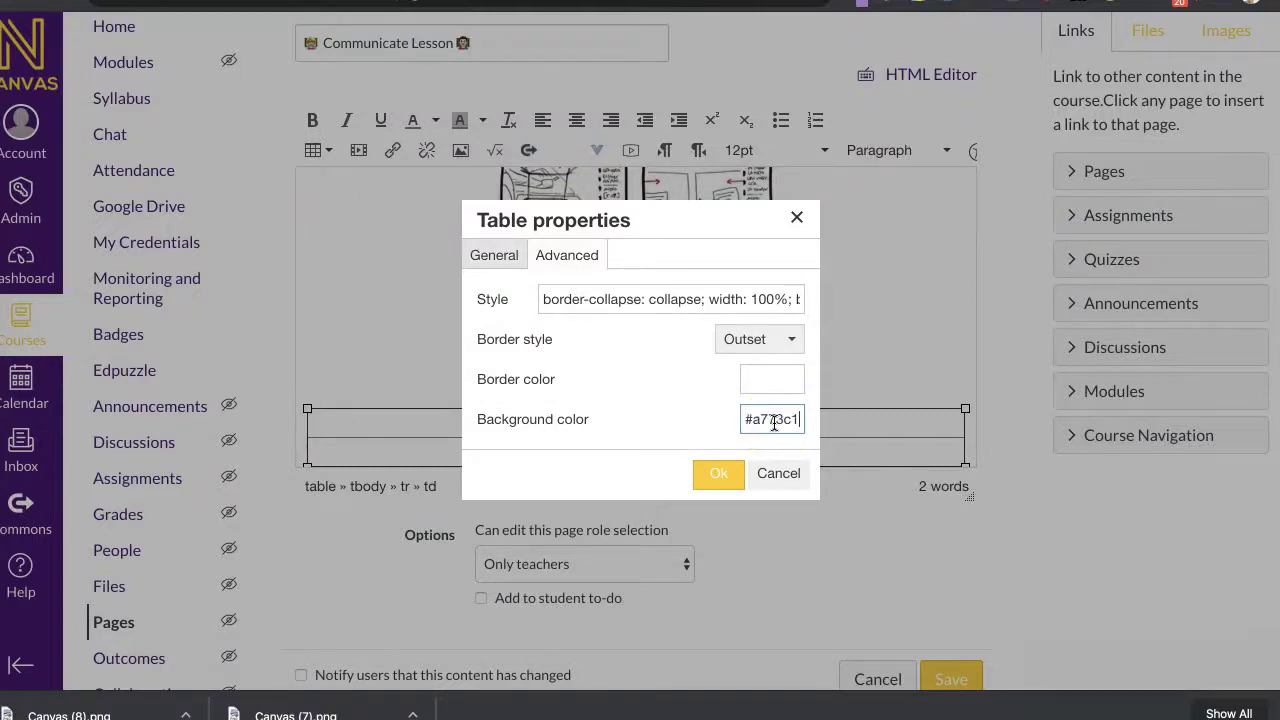
{"action": "left_click", "coordinate": [716, 473]}
{"action": "scroll", "coordinate": [755, 370], "scroll_direction": "down", "scroll_amount": 1}
{"action": "scroll", "coordinate": [749, 369], "scroll_direction": "down", "scroll_amount": 1}
{"action": "scroll", "coordinate": [740, 350], "scroll_direction": "down", "scroll_amount": 1}
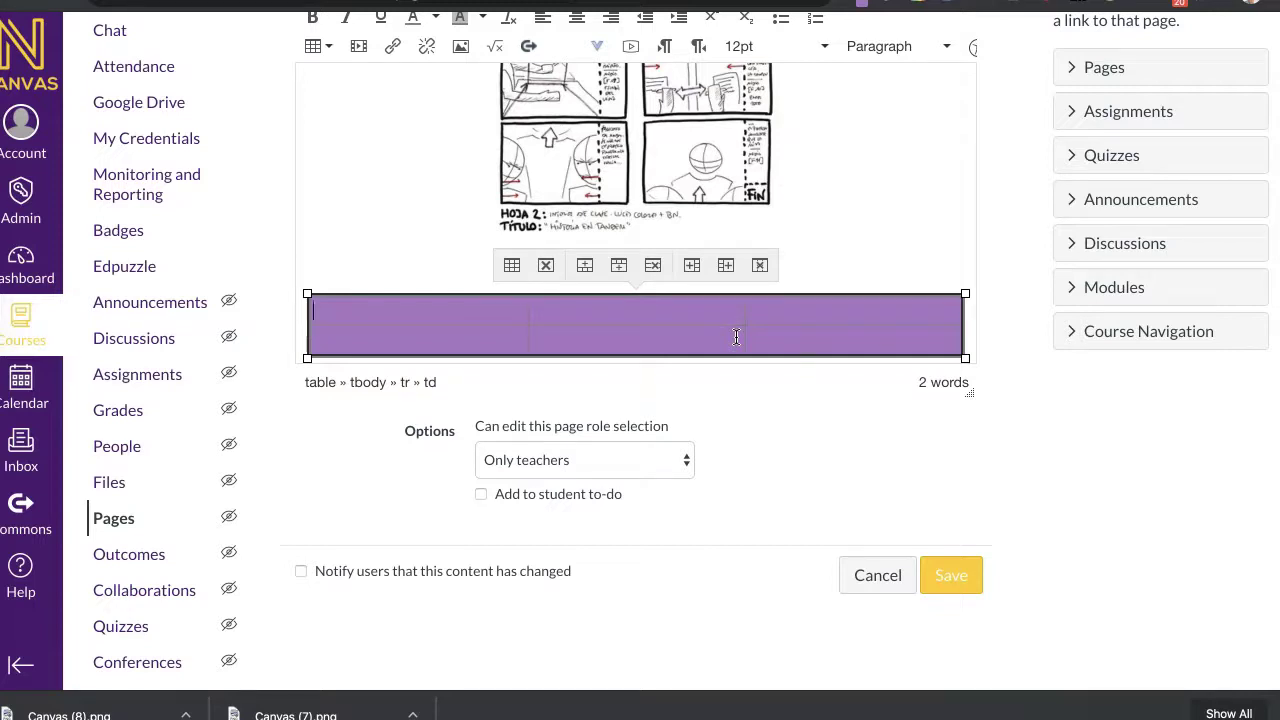
Step: Pick the lighter plum #bda5d7 from the colour palette and set it as the table's background colour instead
{"action": "left_click_drag", "start_coordinate": [383, 314], "coordinate": [840, 328]}
{"action": "scroll", "coordinate": [867, 491], "scroll_direction": "up", "scroll_amount": 2}
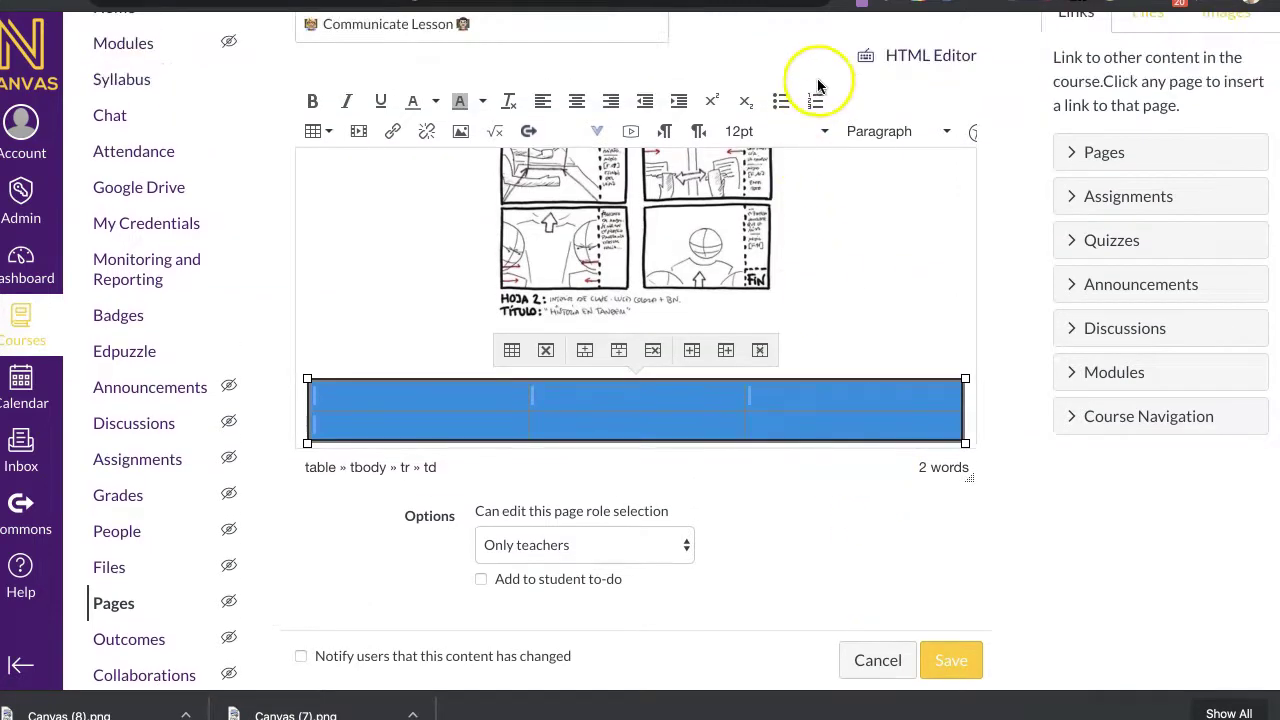
{"action": "left_click", "coordinate": [855, 8]}
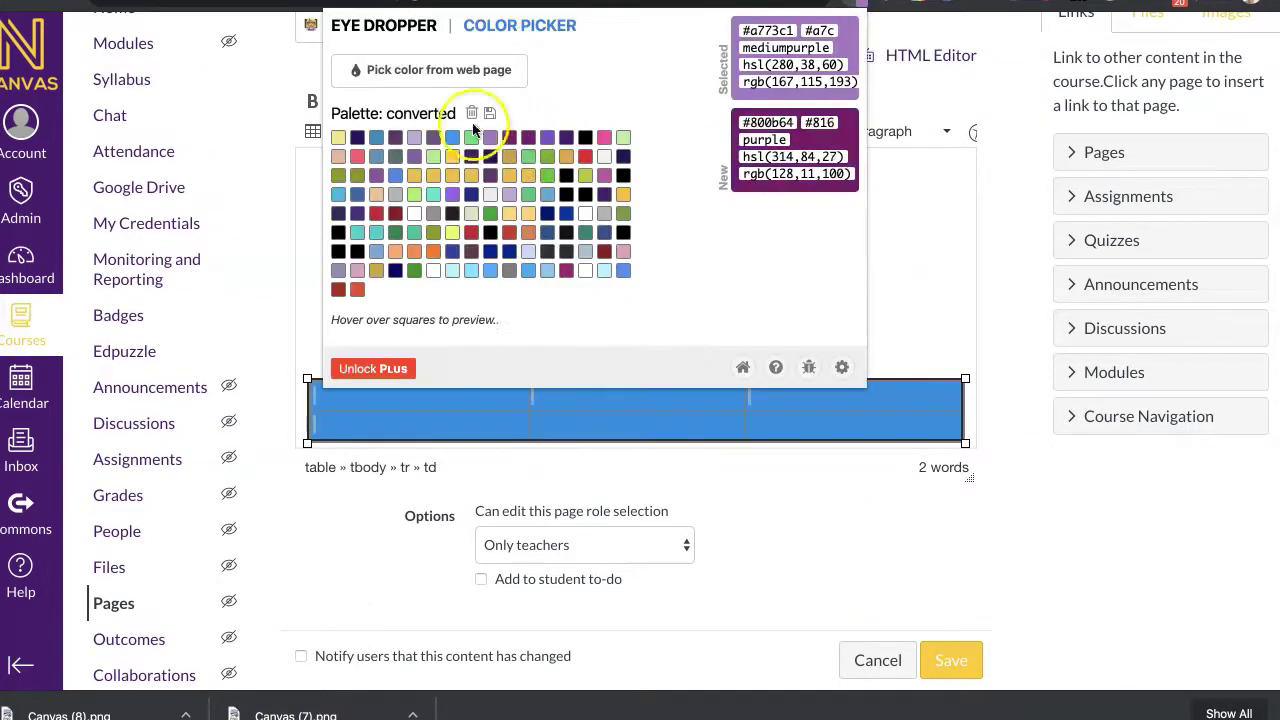
{"action": "left_click", "coordinate": [414, 137]}
{"action": "left_click", "coordinate": [793, 35]}
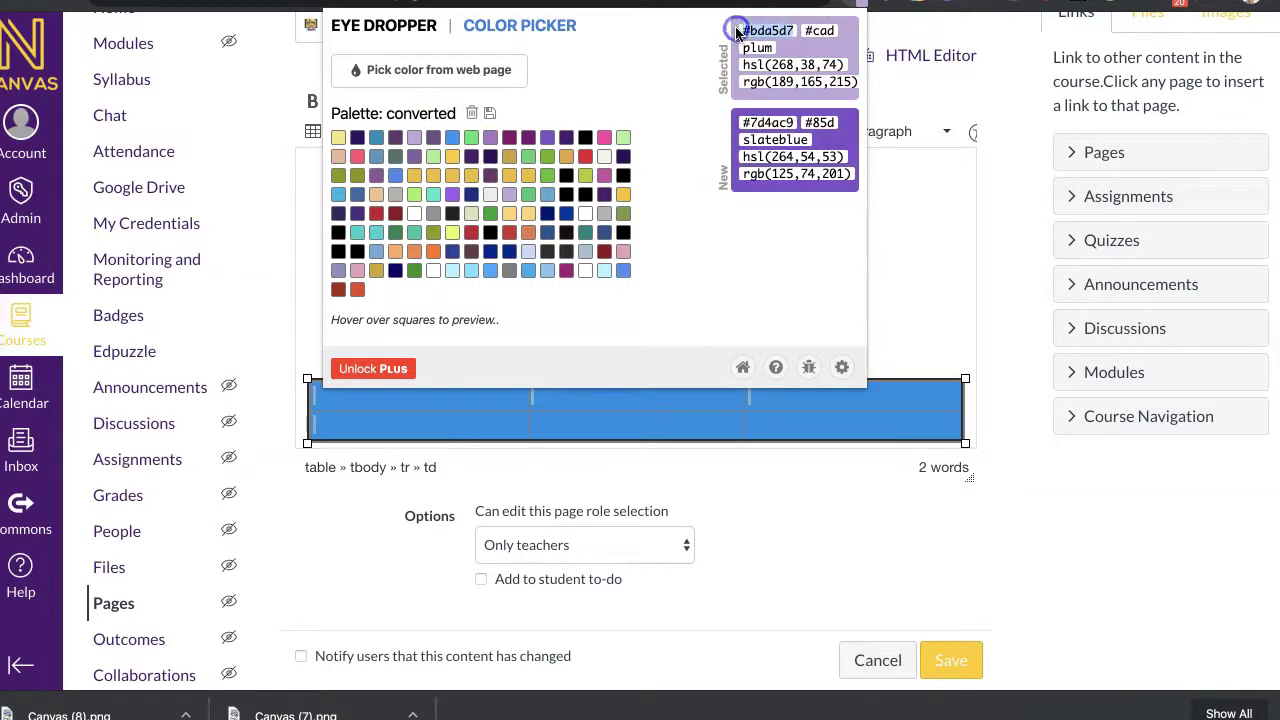
{"action": "left_click", "coordinate": [829, 409]}
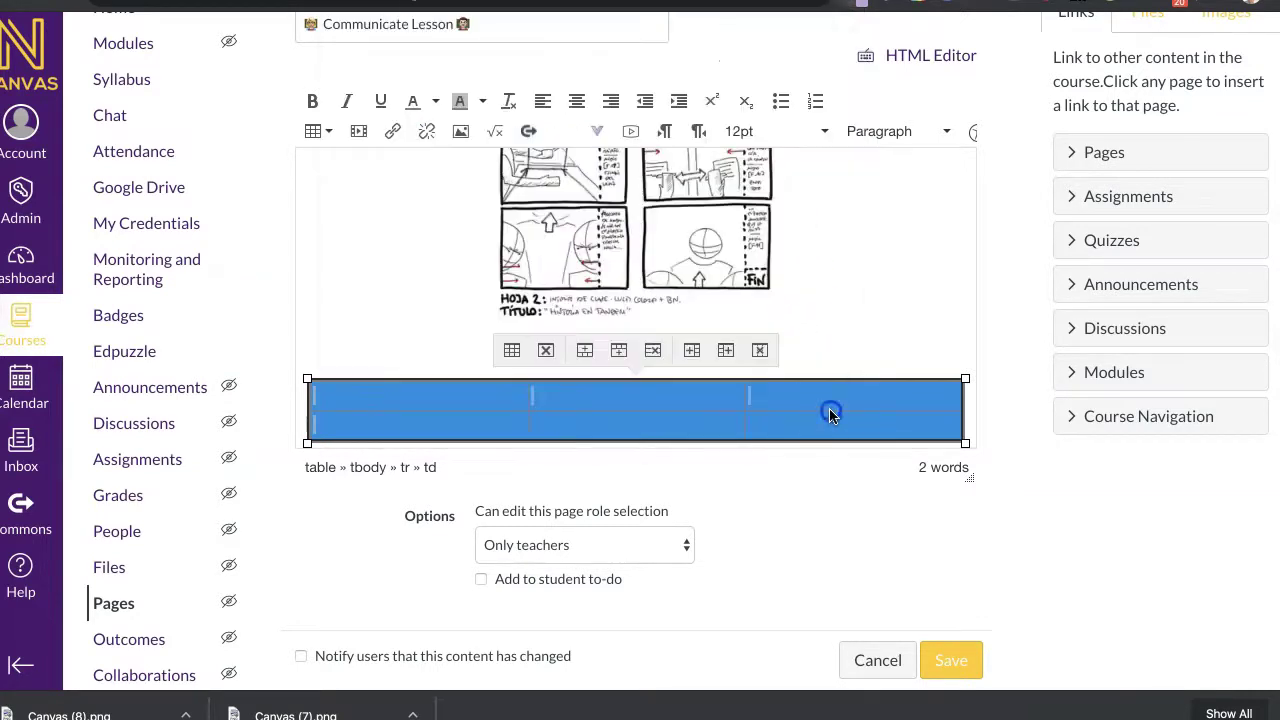
{"action": "left_click", "coordinate": [513, 351]}
{"action": "left_click", "coordinate": [577, 256]}
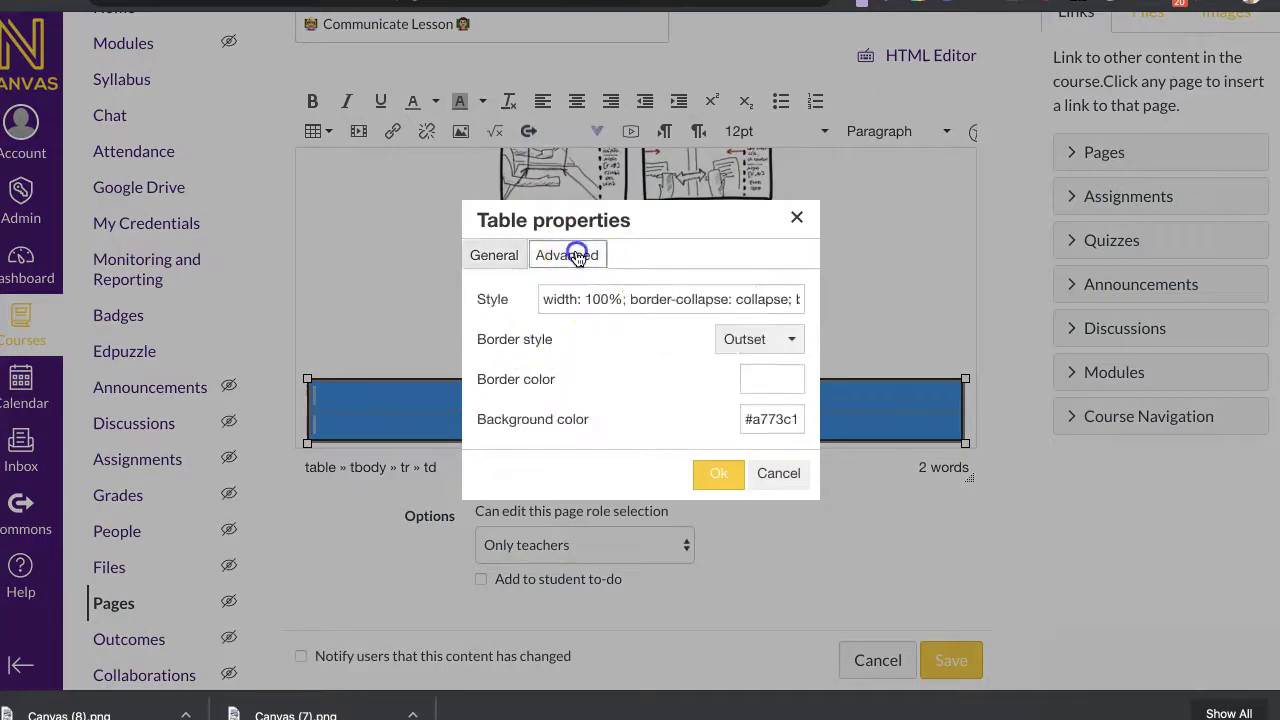
{"action": "left_click_drag", "start_coordinate": [809, 420], "coordinate": [706, 420]}
{"action": "type", "text": "#bda5d7"}
{"action": "left_click", "coordinate": [716, 477]}
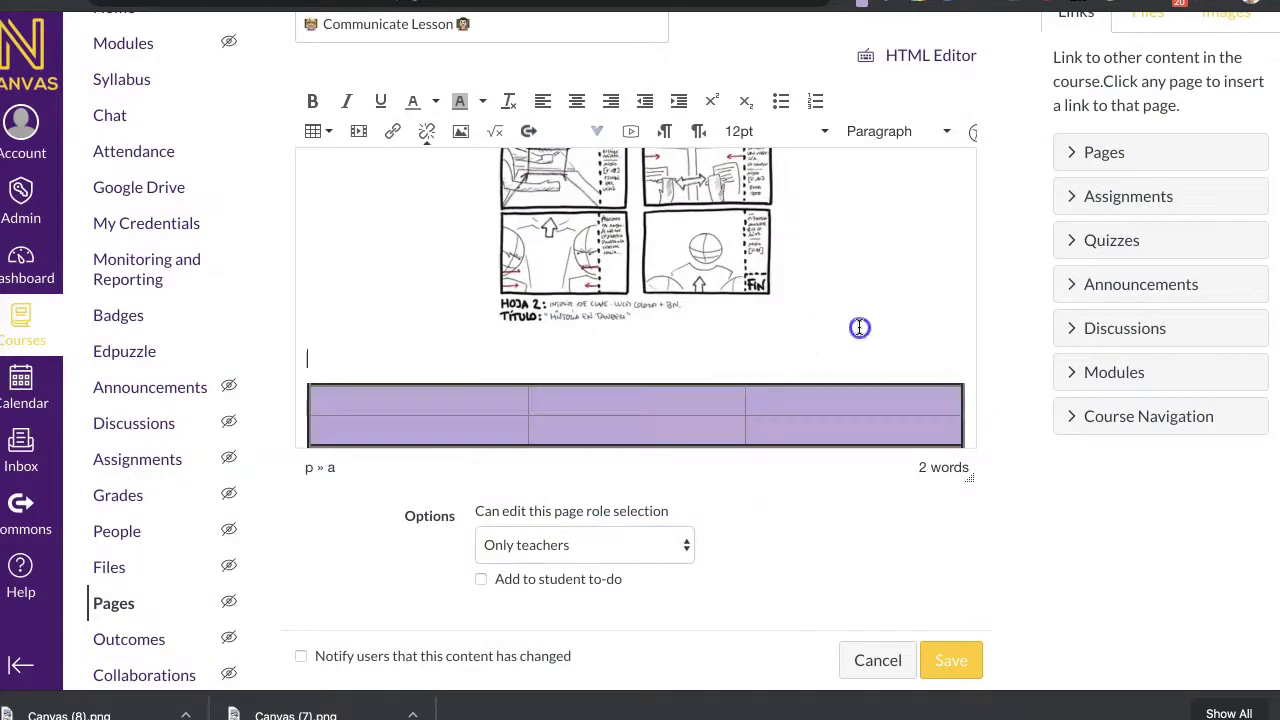
Step: Examine the source, embed code and advanced settings for inserting media, and leave without adding any
{"action": "scroll", "coordinate": [859, 327], "scroll_direction": "down", "scroll_amount": 2}
{"action": "scroll", "coordinate": [857, 323], "scroll_direction": "up", "scroll_amount": 3}
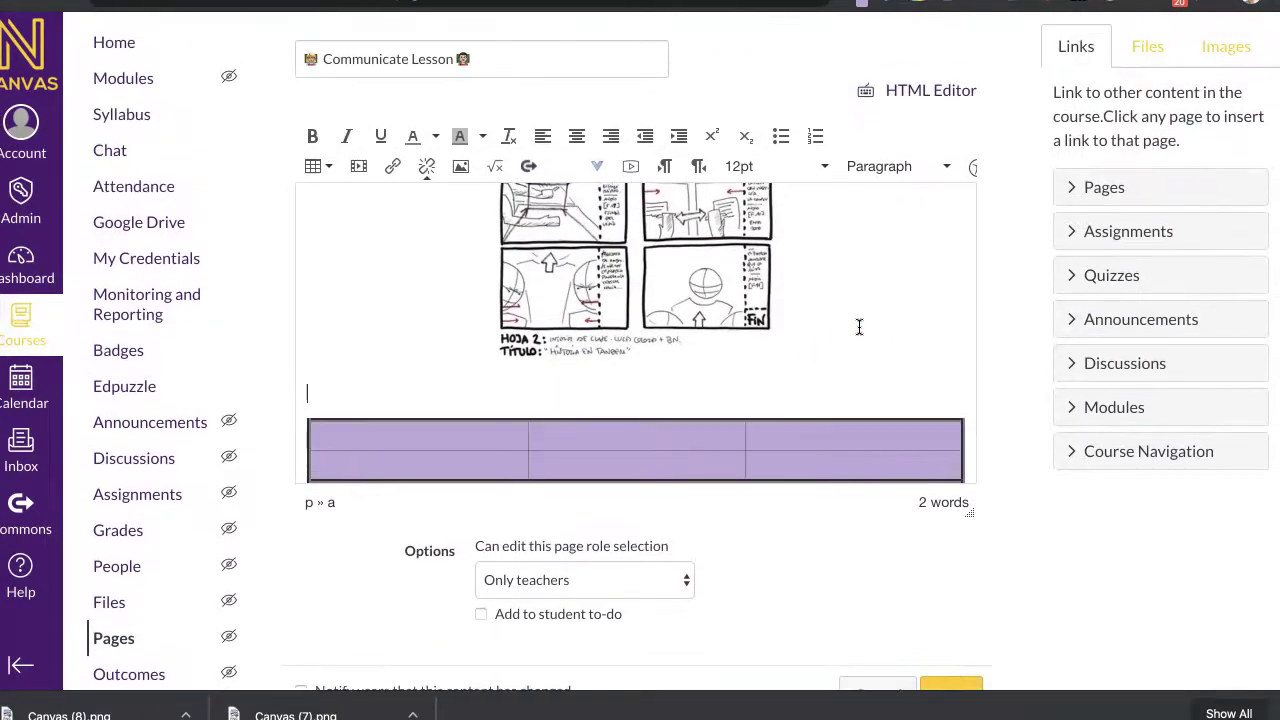
{"action": "left_click", "coordinate": [359, 168]}
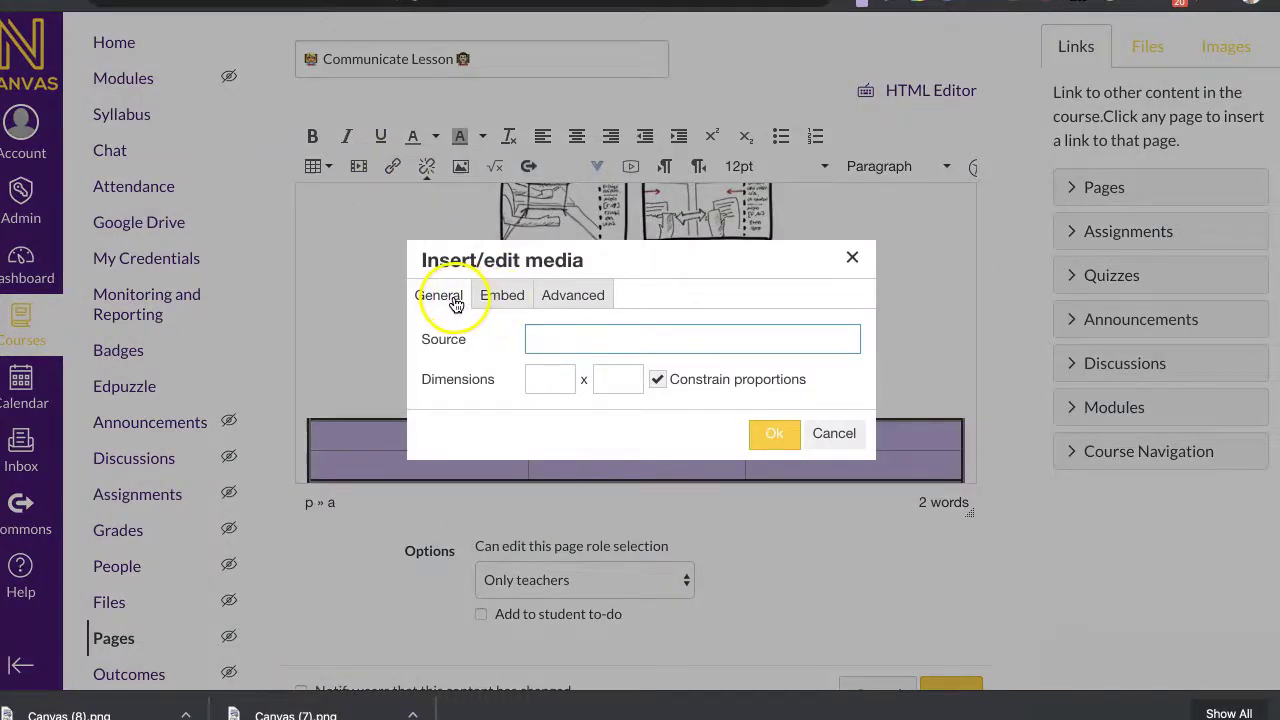
{"action": "left_click", "coordinate": [501, 295]}
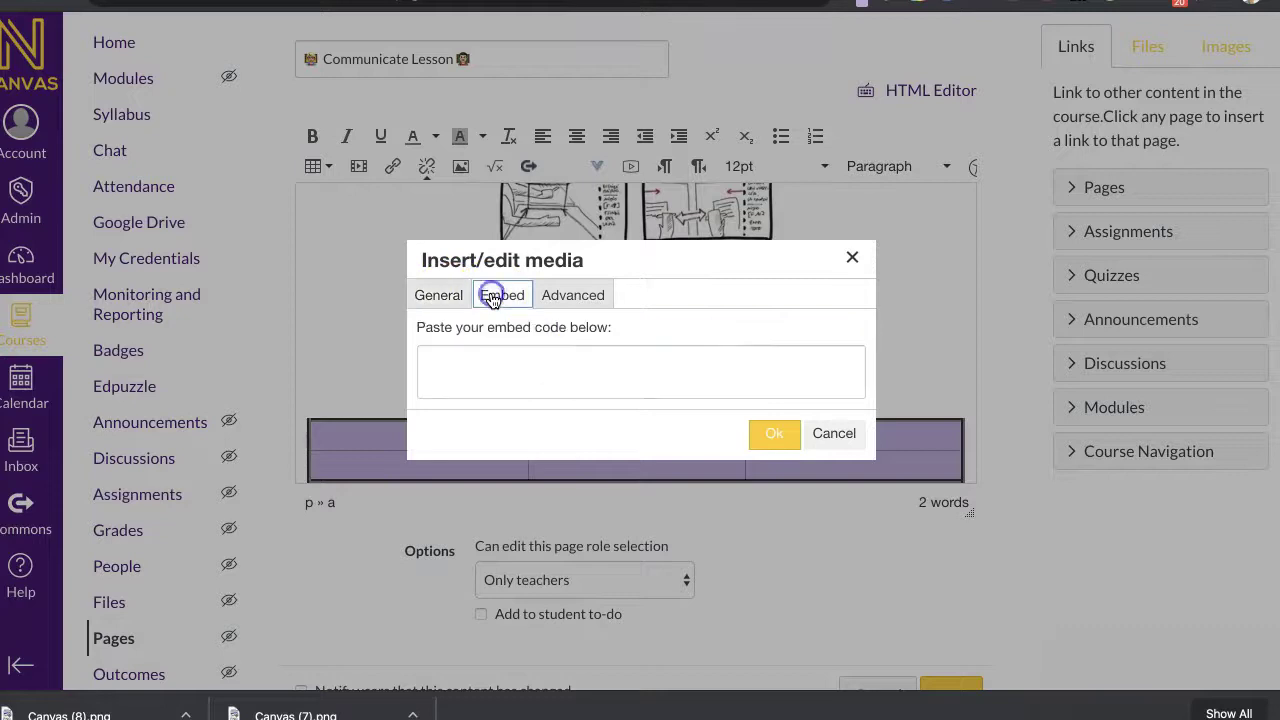
{"action": "left_click", "coordinate": [487, 363]}
{"action": "left_click", "coordinate": [451, 305]}
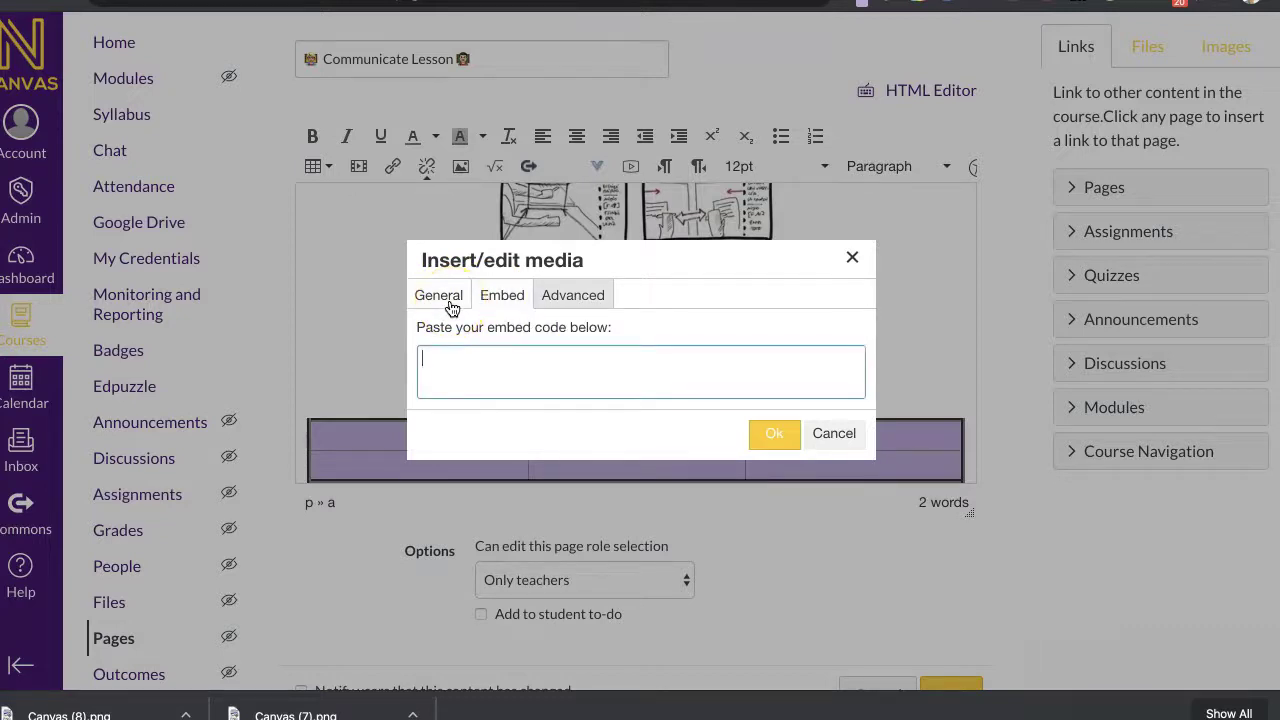
{"action": "left_click", "coordinate": [565, 296]}
{"action": "scroll", "coordinate": [602, 352], "scroll_direction": "down", "scroll_amount": 1}
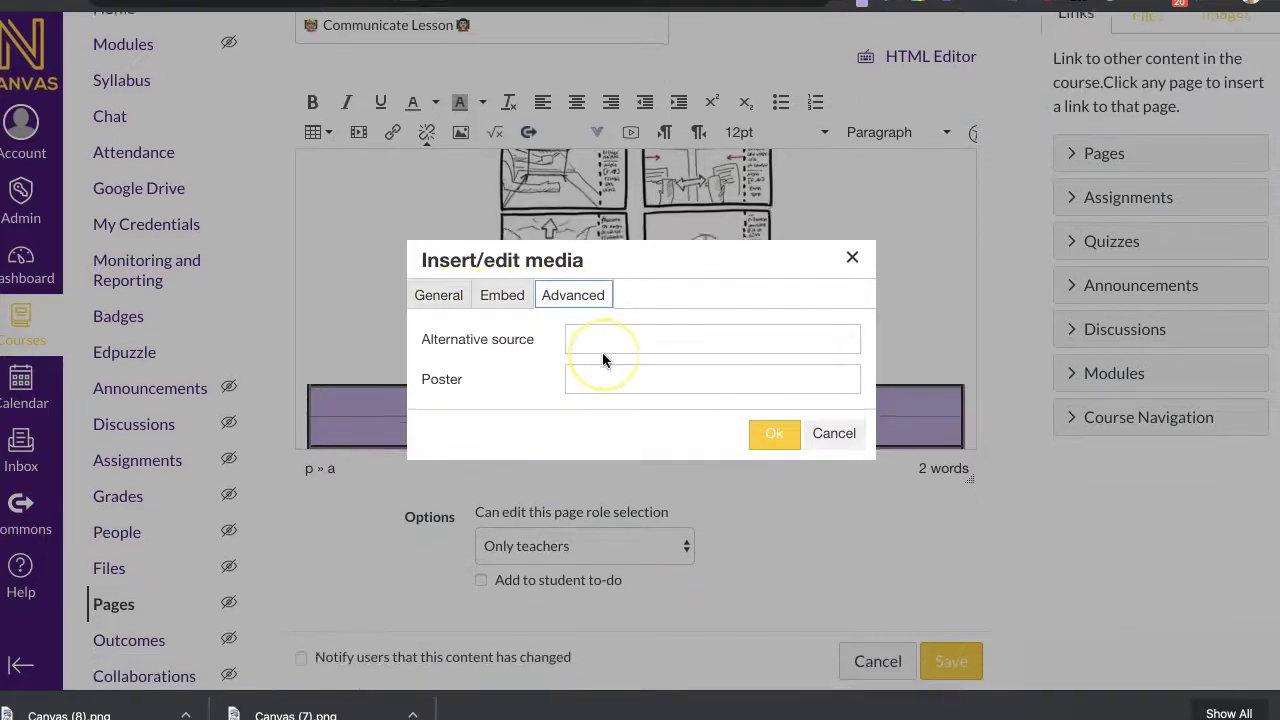
{"action": "scroll", "coordinate": [602, 352], "scroll_direction": "up", "scroll_amount": 2}
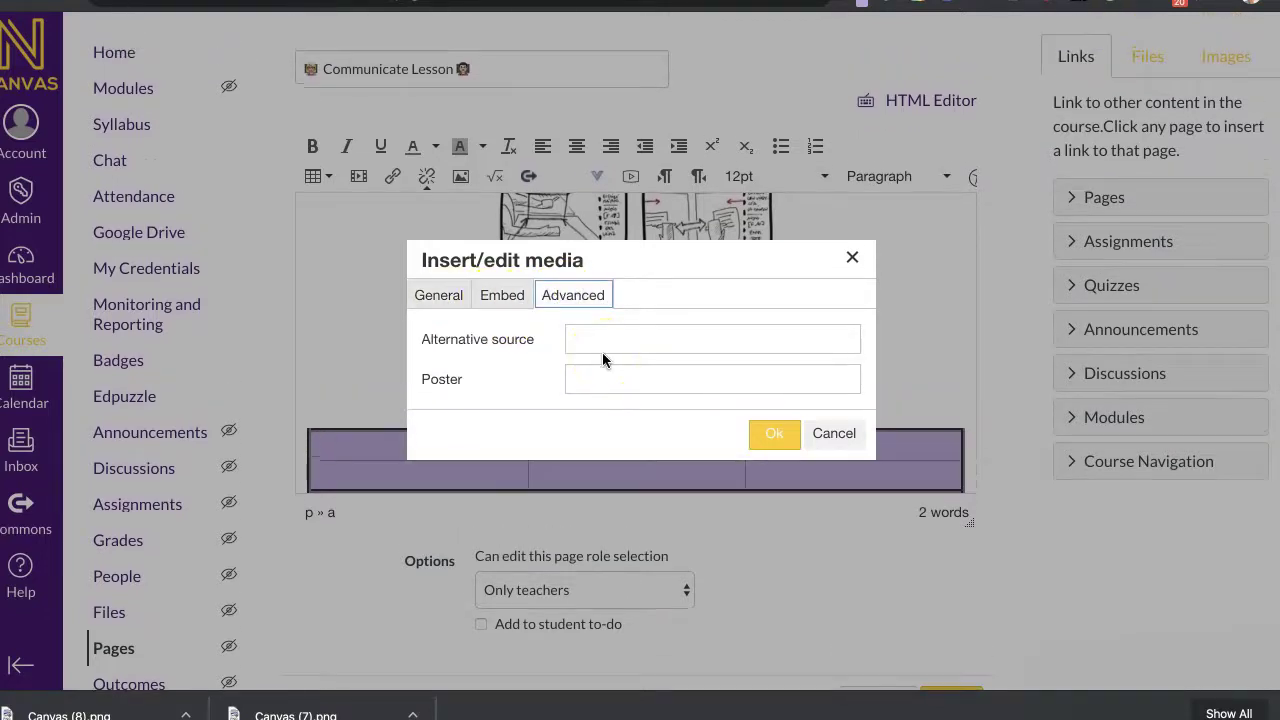
{"action": "left_click", "coordinate": [455, 300]}
{"action": "left_click", "coordinate": [500, 295]}
{"action": "left_click", "coordinate": [840, 434]}
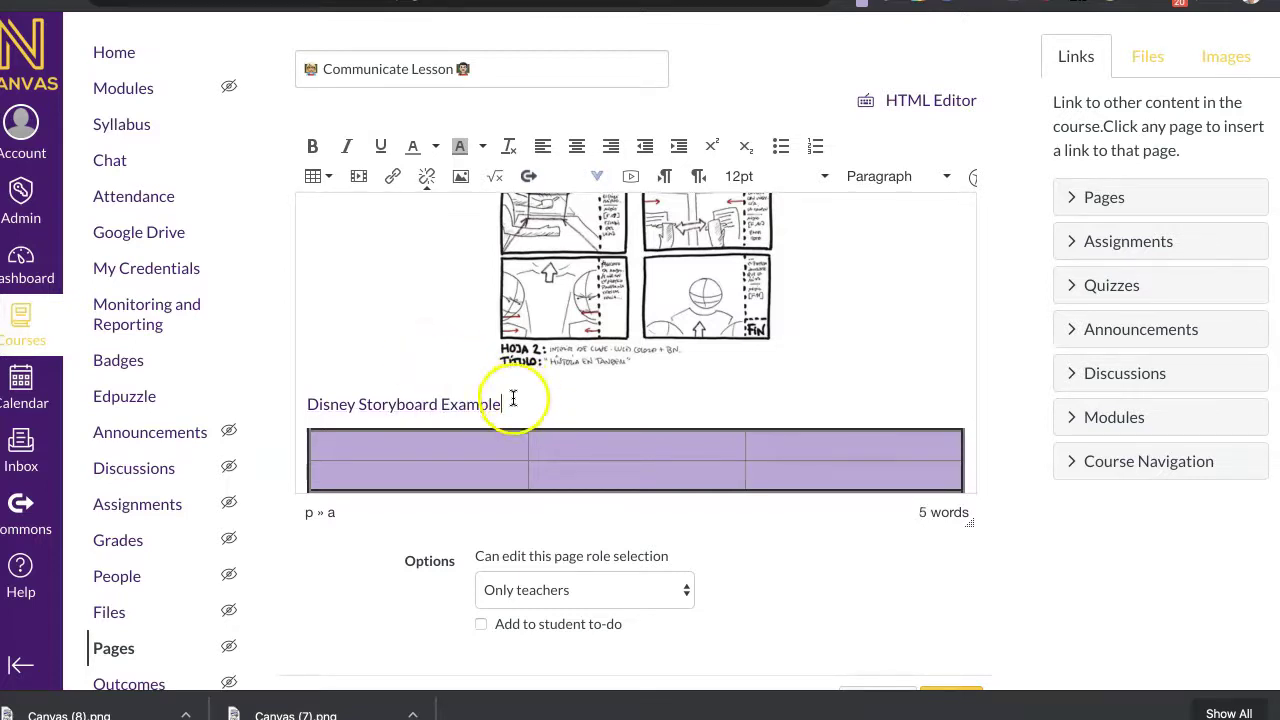
Step: Write "Disney Storyboard Example" between the storyboard image and the table, and remove the text's hyperlink
{"action": "left_click_drag", "start_coordinate": [509, 402], "coordinate": [336, 400]}
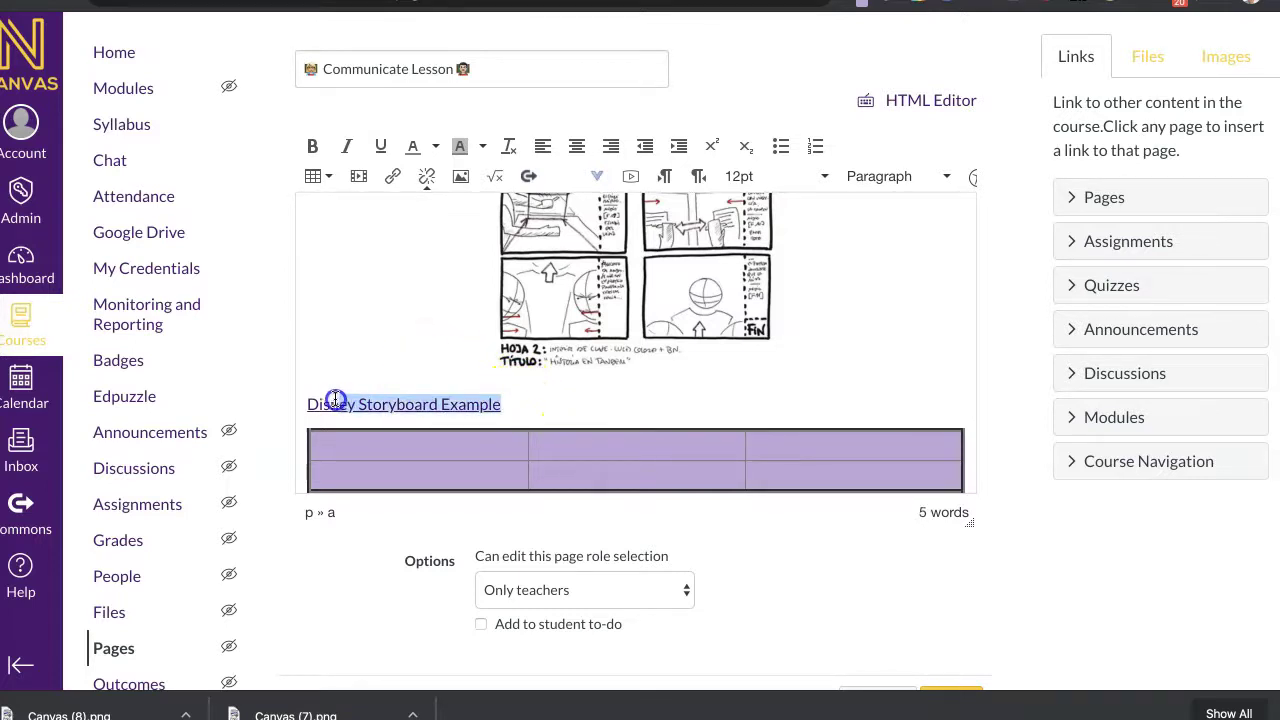
{"action": "left_click", "coordinate": [393, 176]}
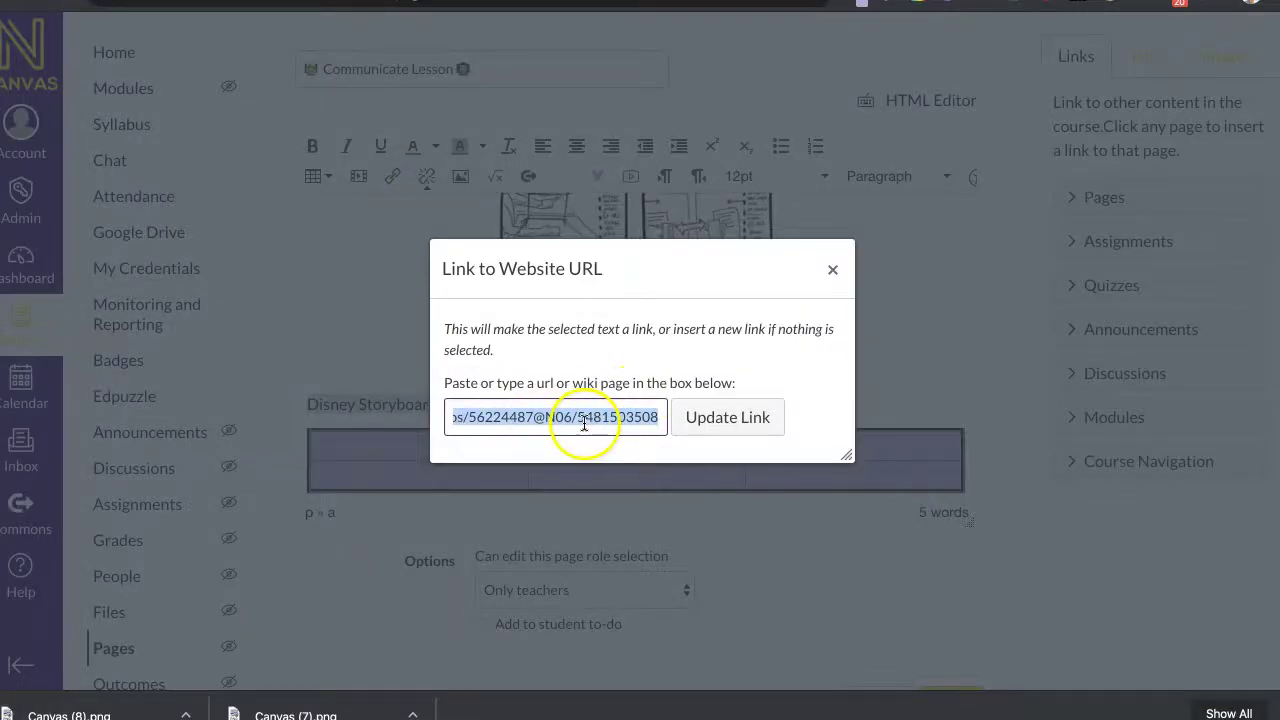
{"action": "left_click", "coordinate": [704, 418]}
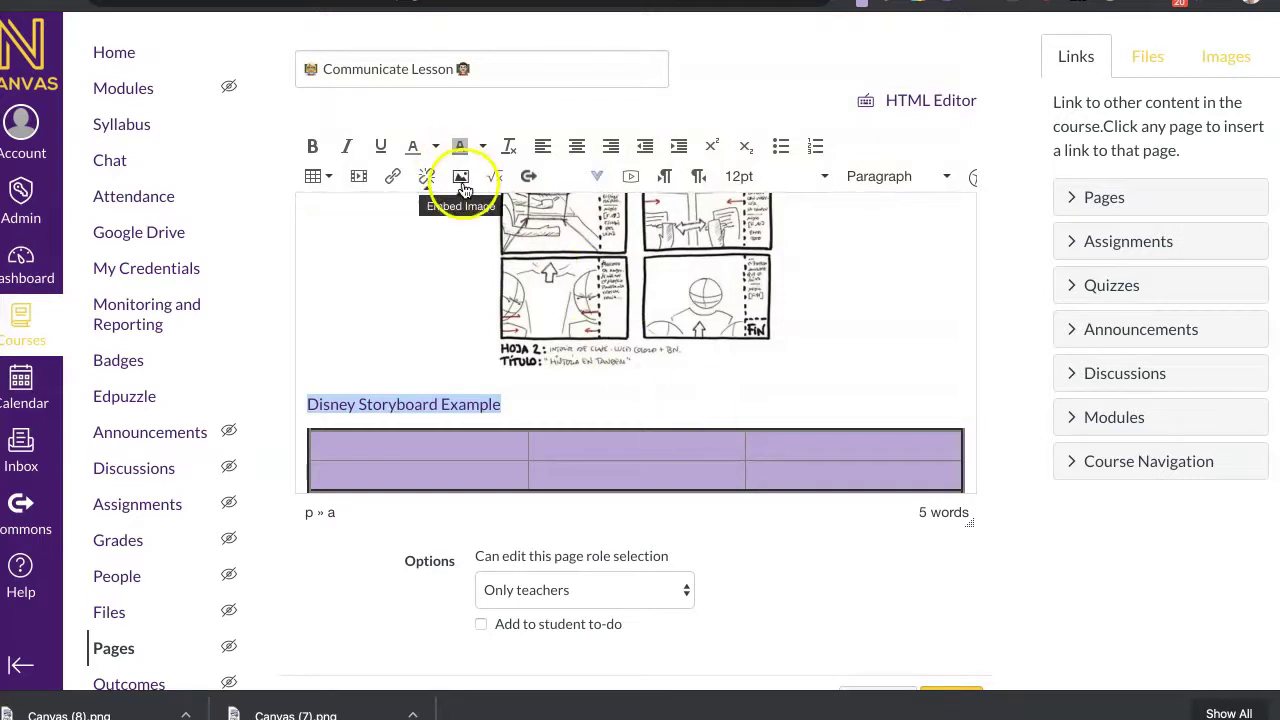
{"action": "left_click", "coordinate": [428, 178]}
Step: Examine the website link, image, equation, external app and media recording options in turn, closing each without inserting anything
{"action": "left_click", "coordinate": [397, 177]}
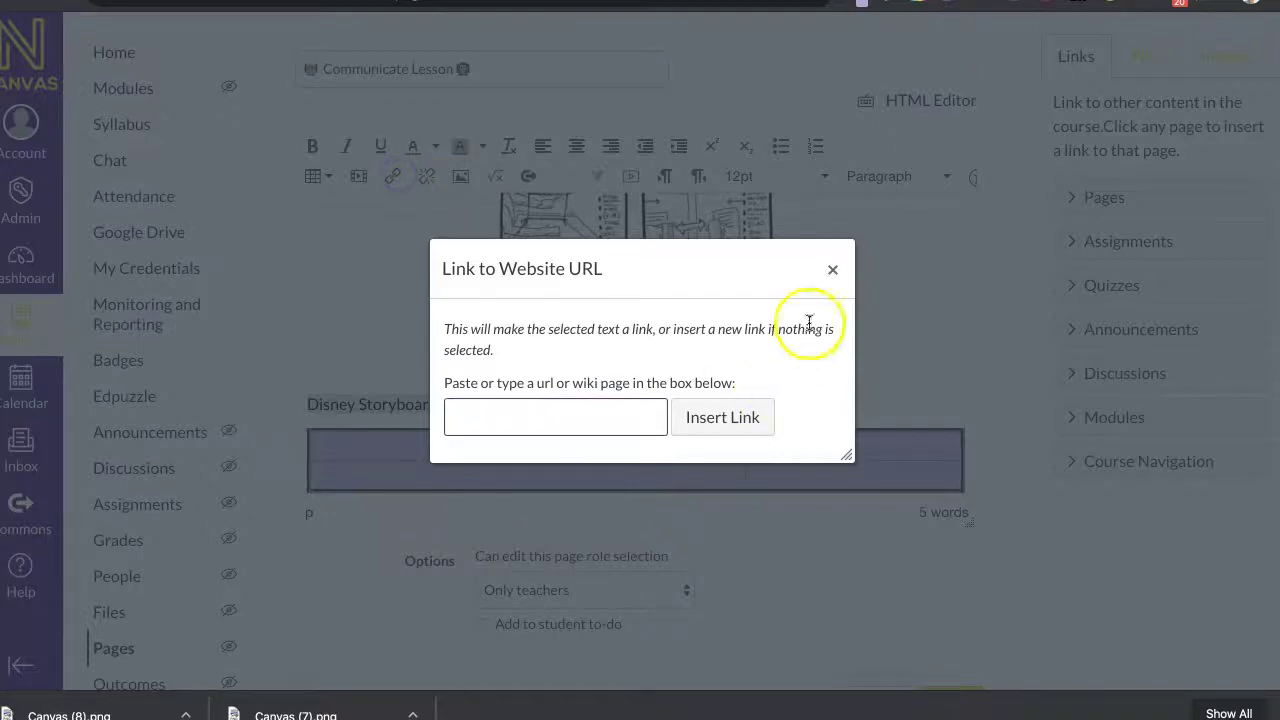
{"action": "left_click", "coordinate": [831, 271]}
{"action": "left_click", "coordinate": [460, 176]}
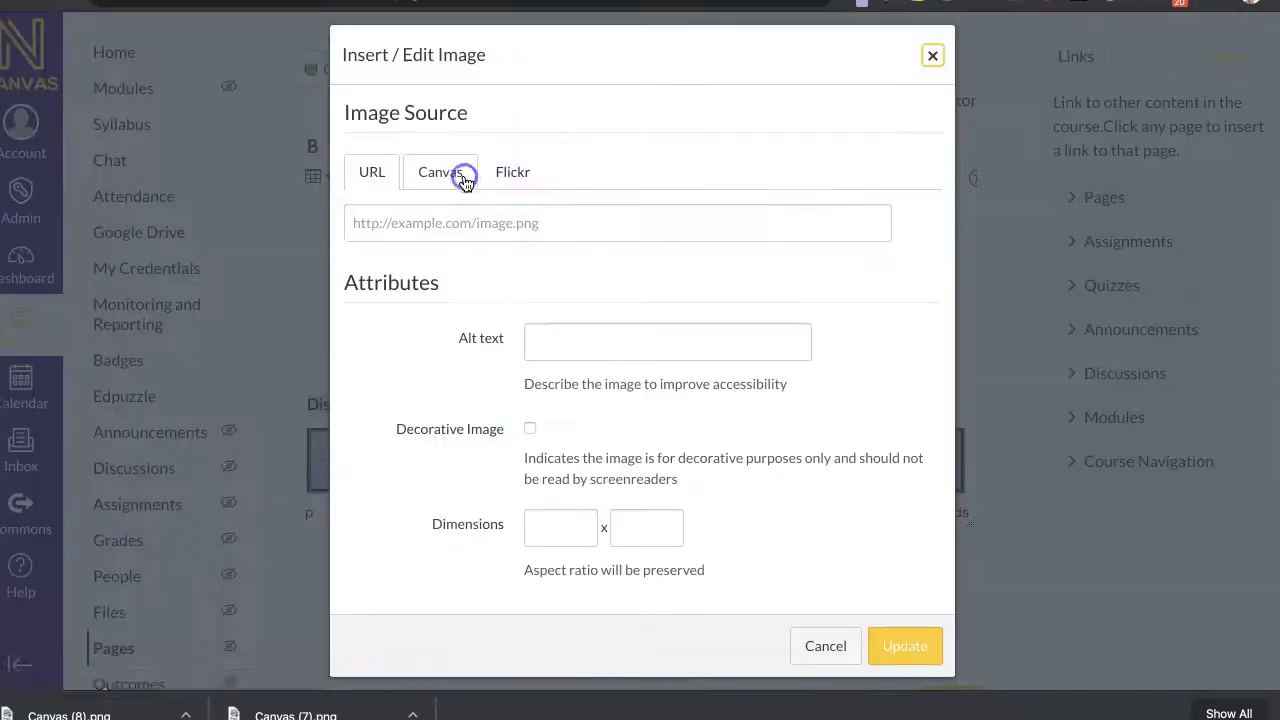
{"action": "left_click", "coordinate": [931, 57]}
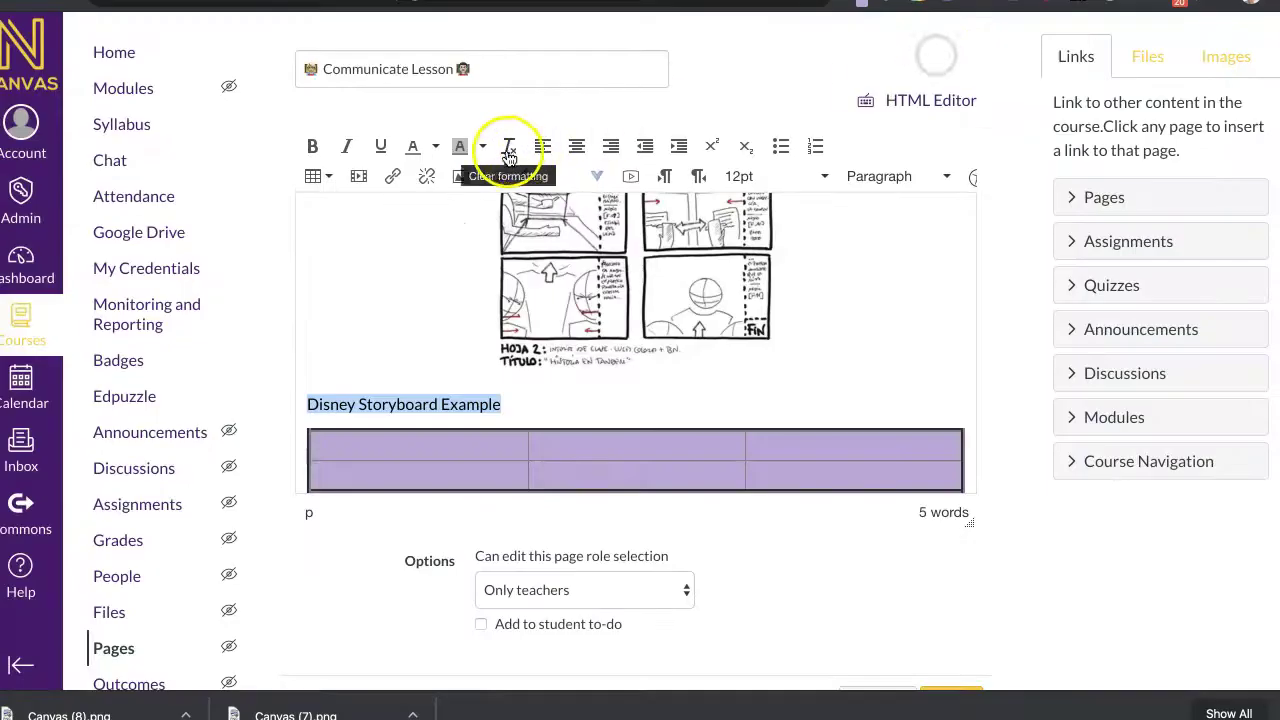
{"action": "left_click", "coordinate": [491, 178]}
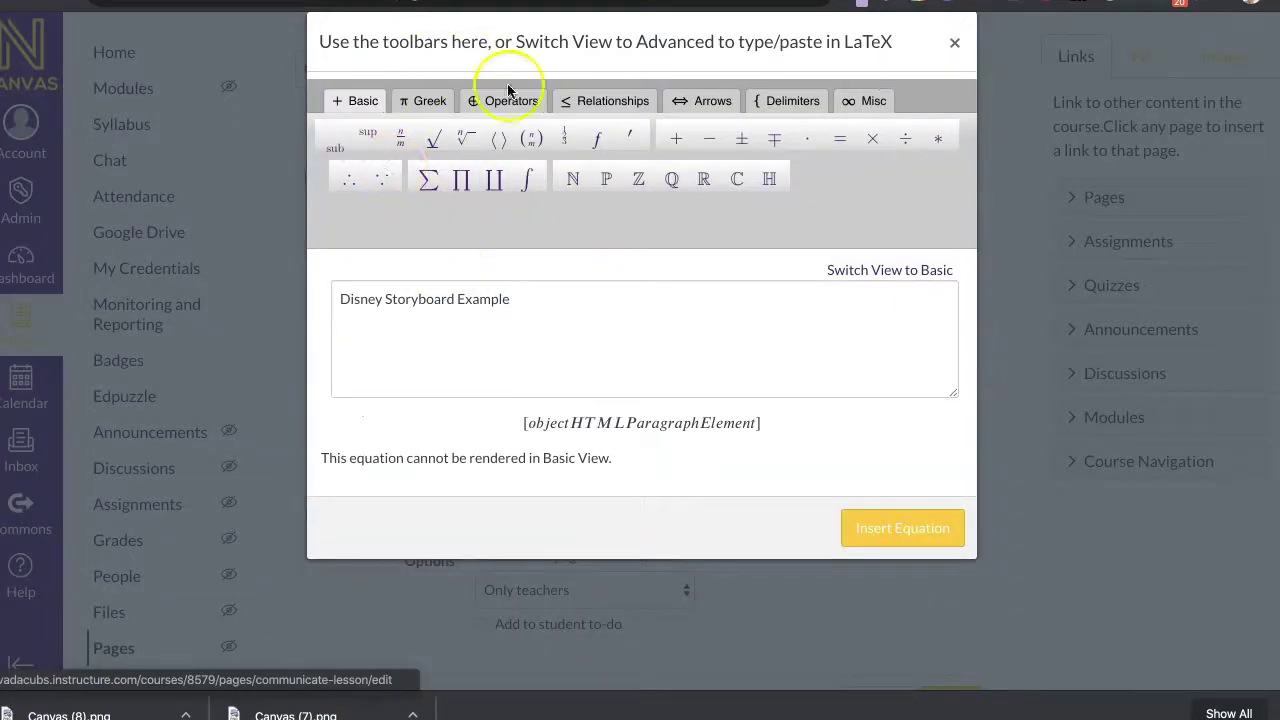
{"action": "left_click", "coordinate": [953, 43]}
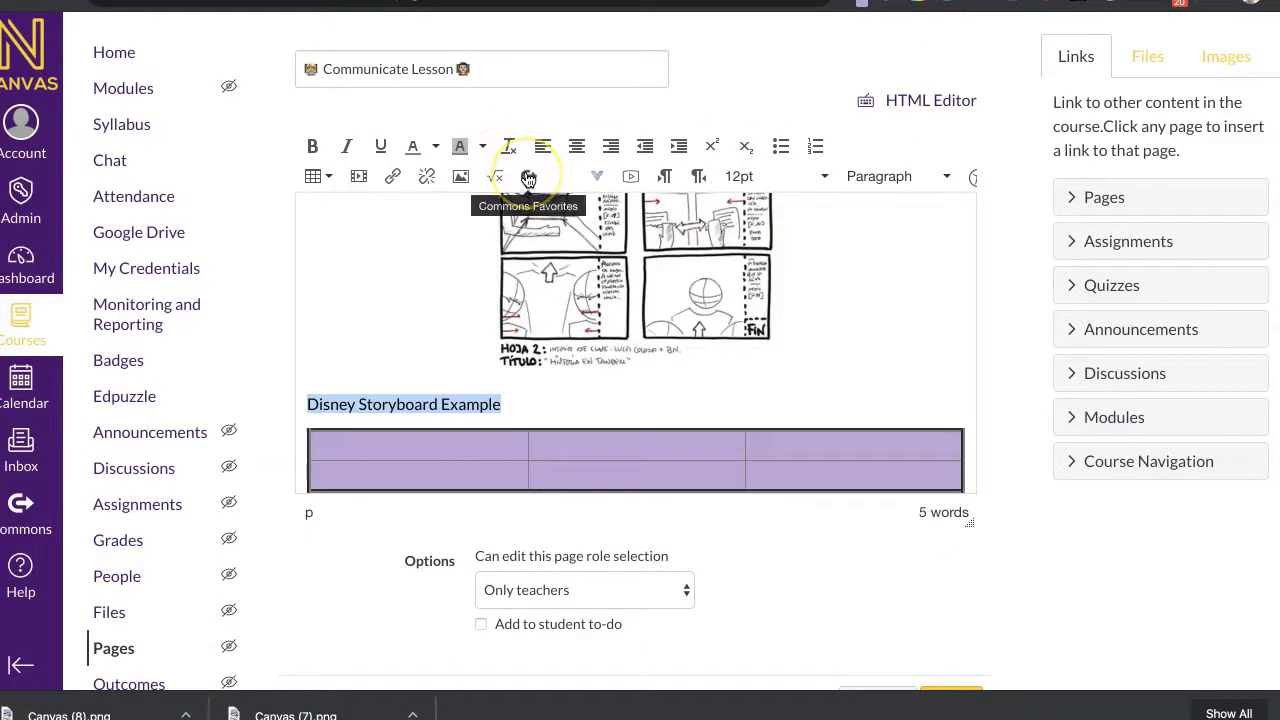
{"action": "left_click", "coordinate": [600, 178]}
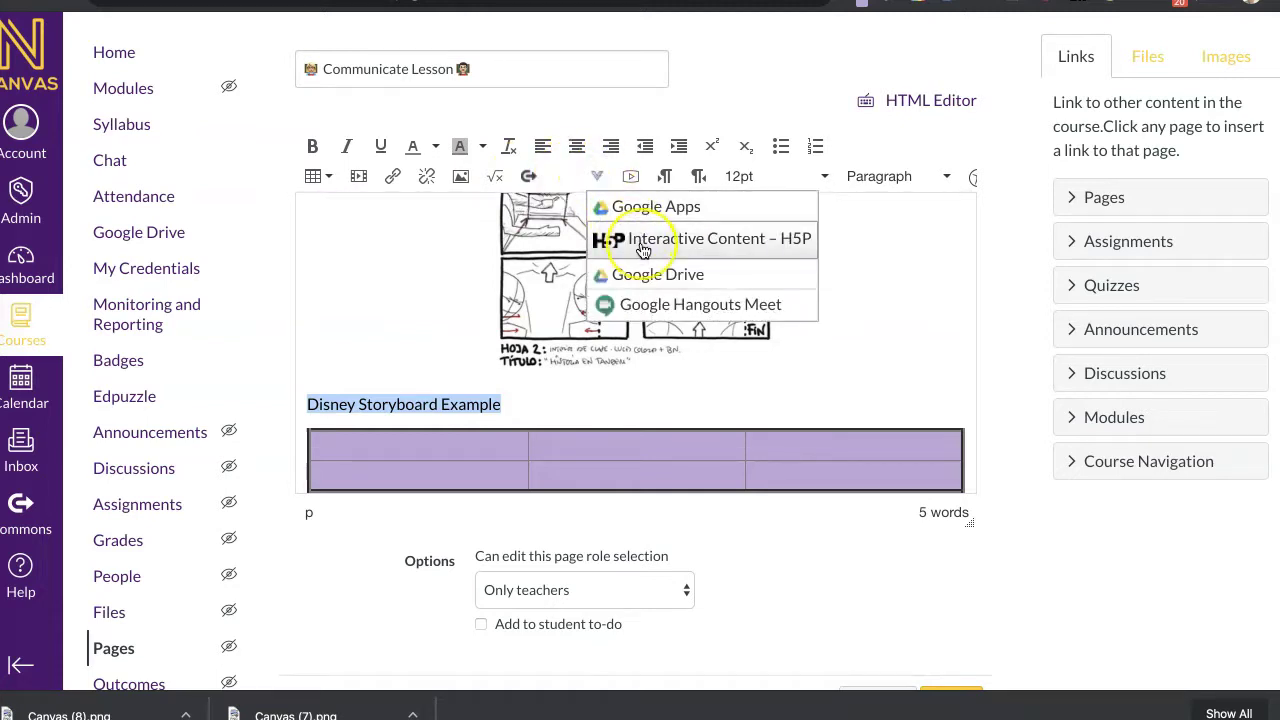
{"action": "scroll", "coordinate": [640, 255], "scroll_direction": "down", "scroll_amount": 1}
{"action": "scroll", "coordinate": [643, 250], "scroll_direction": "up", "scroll_amount": 1}
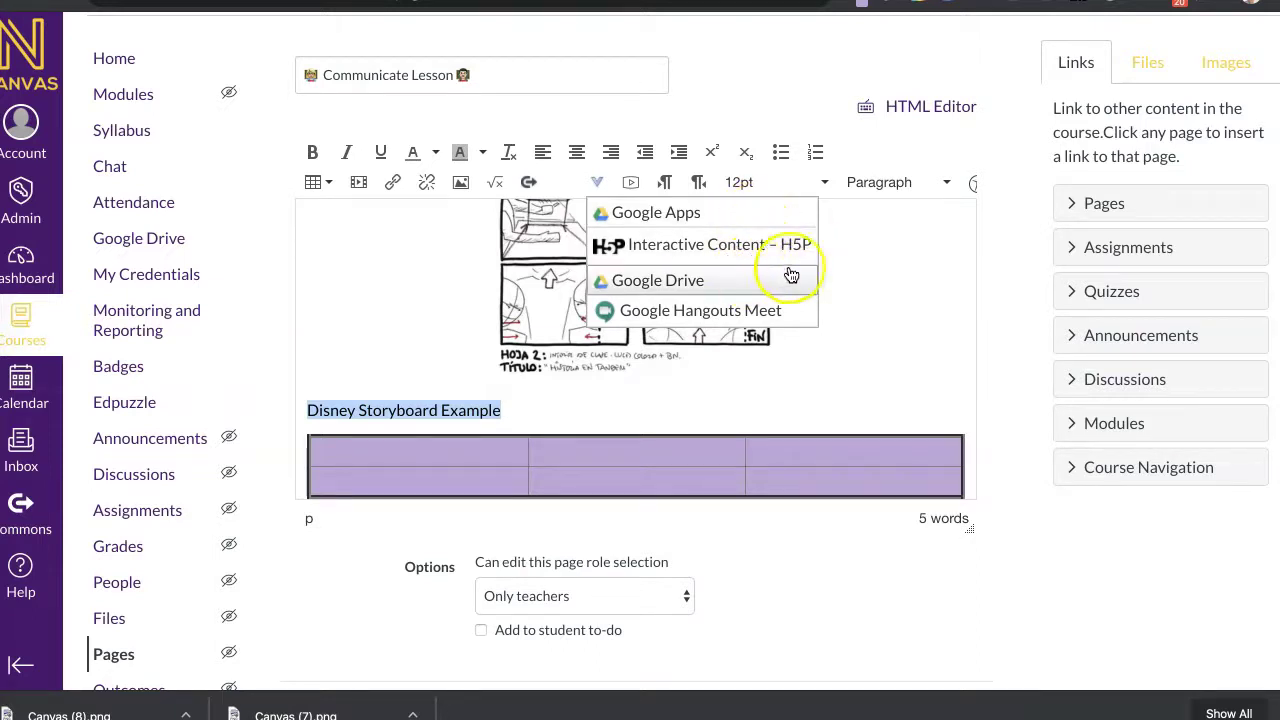
{"action": "left_click", "coordinate": [886, 282]}
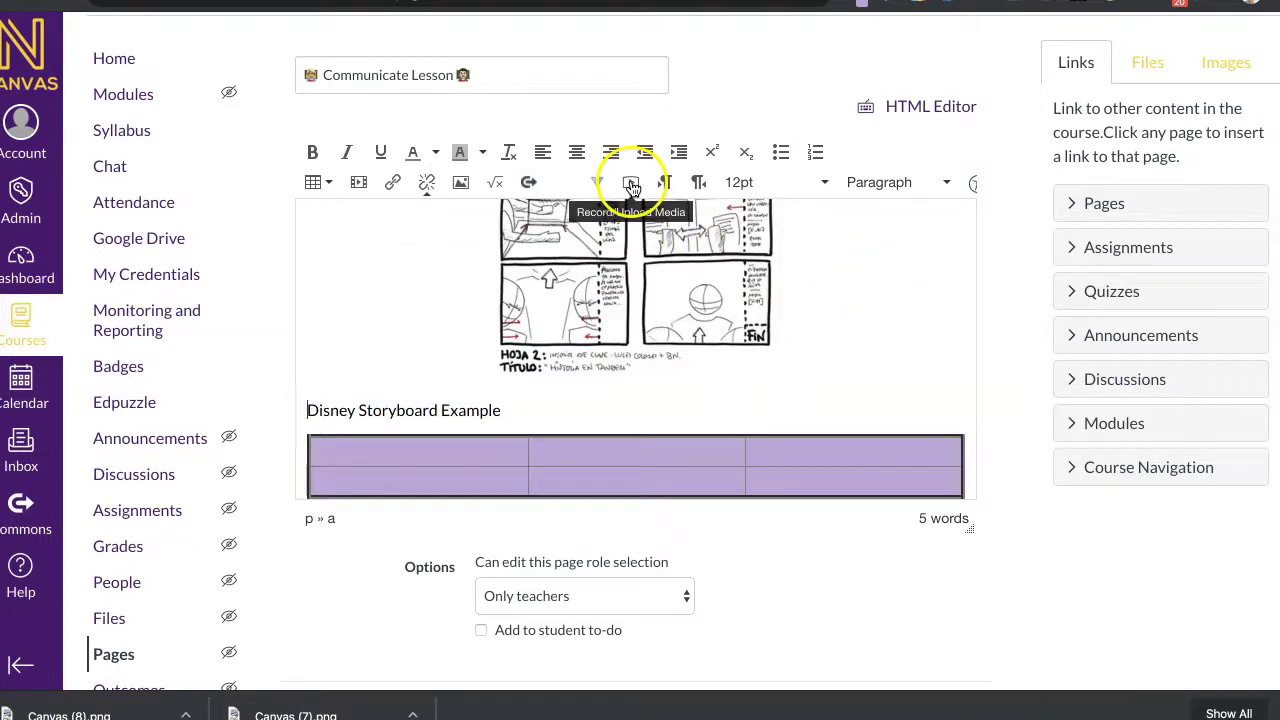
{"action": "left_click", "coordinate": [631, 185]}
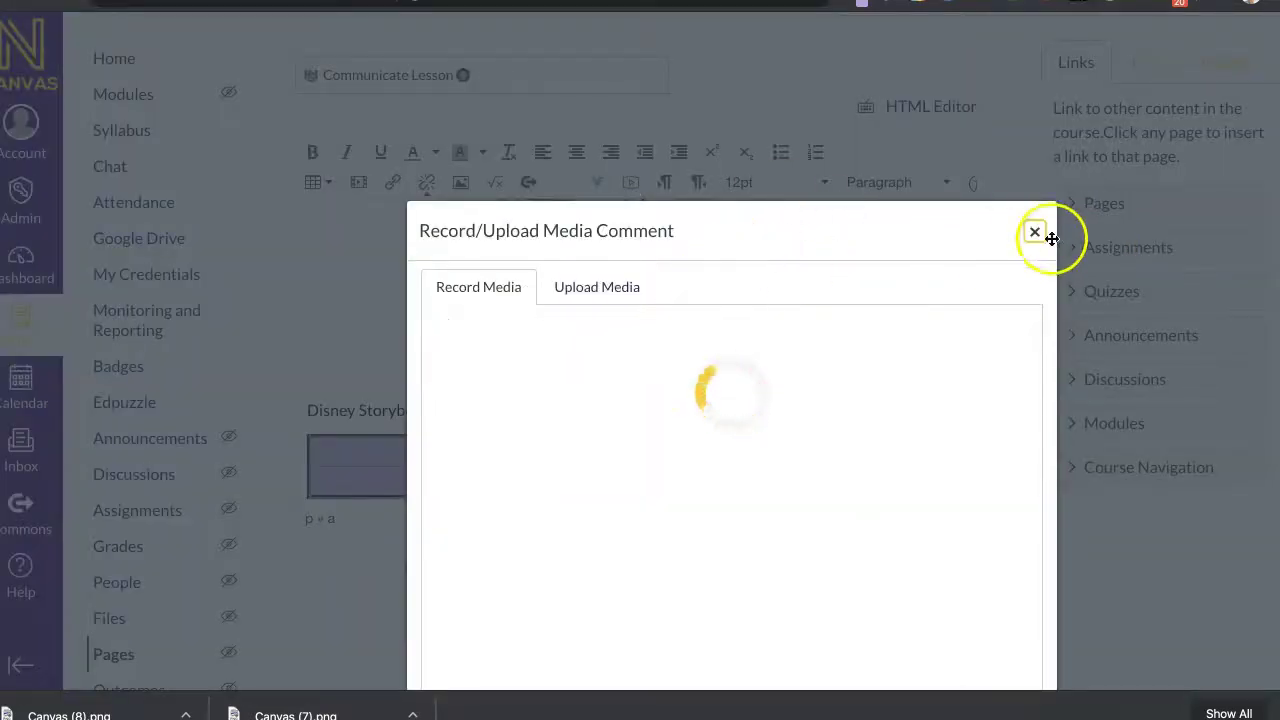
{"action": "left_click", "coordinate": [1036, 233]}
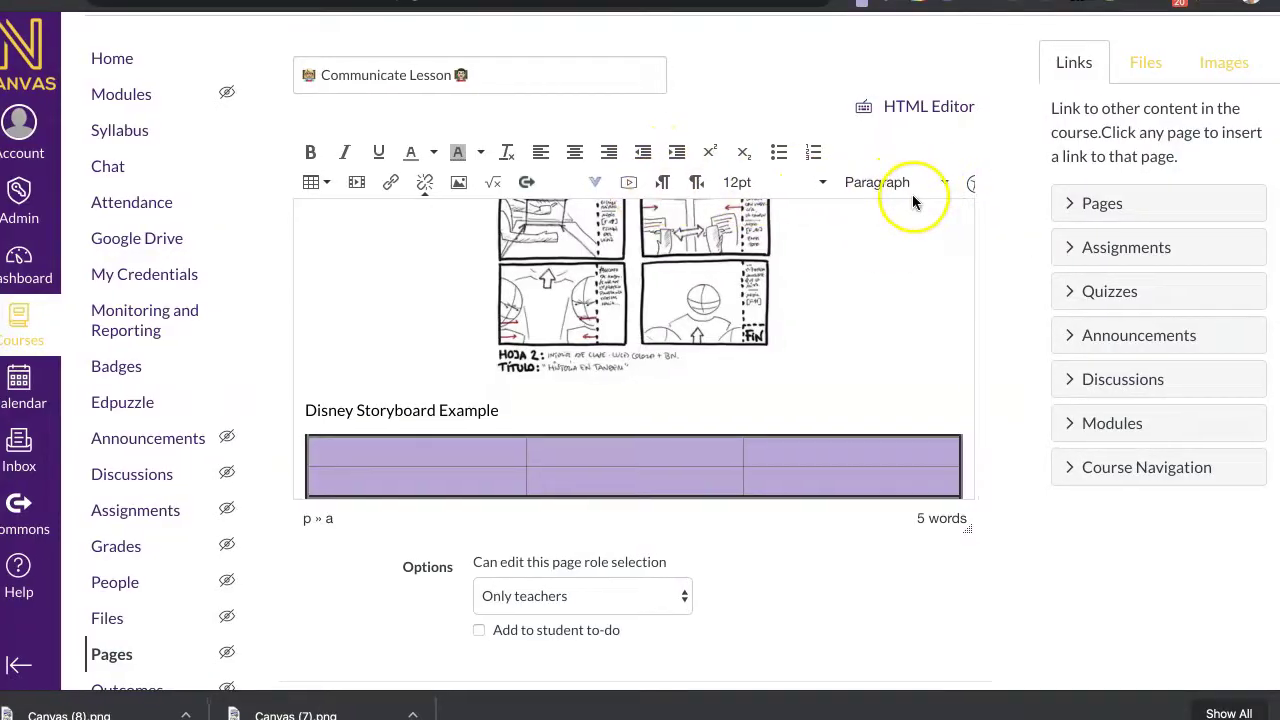
Step: Run the accessibility check on the page, review the reported table issues, and close the checker without applying fixes
{"action": "left_click", "coordinate": [972, 184]}
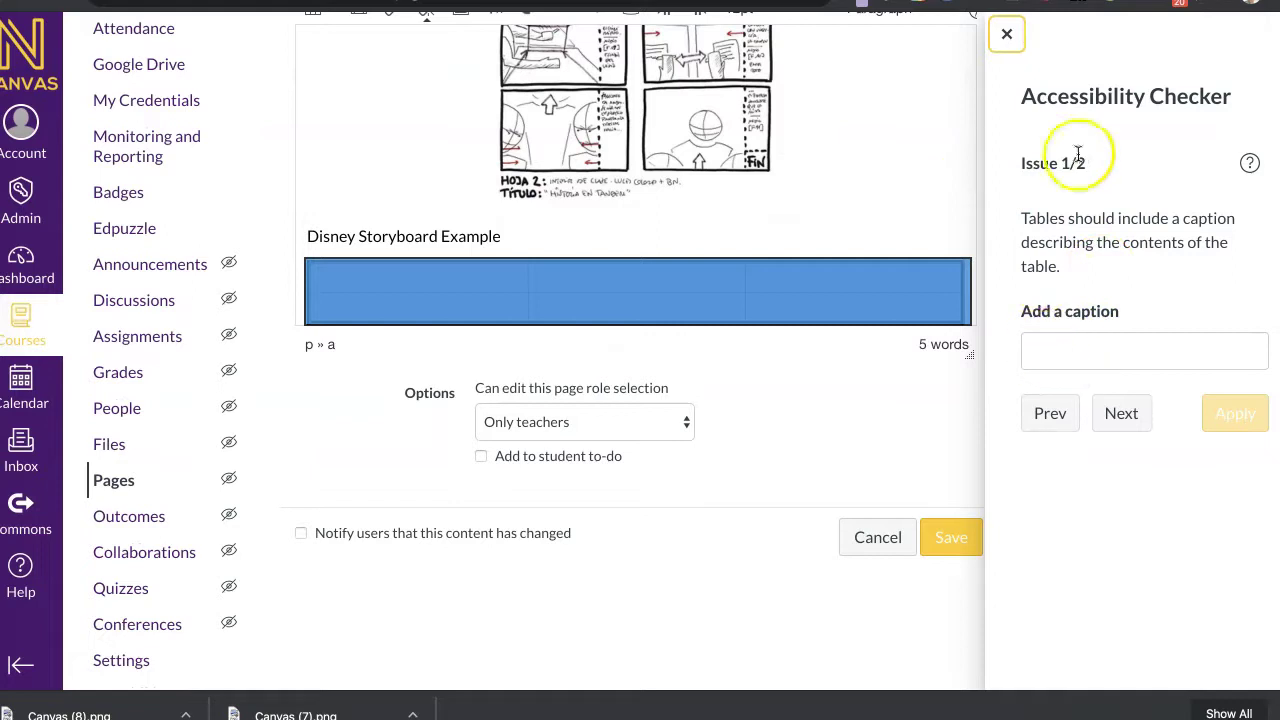
{"action": "left_click", "coordinate": [1121, 412]}
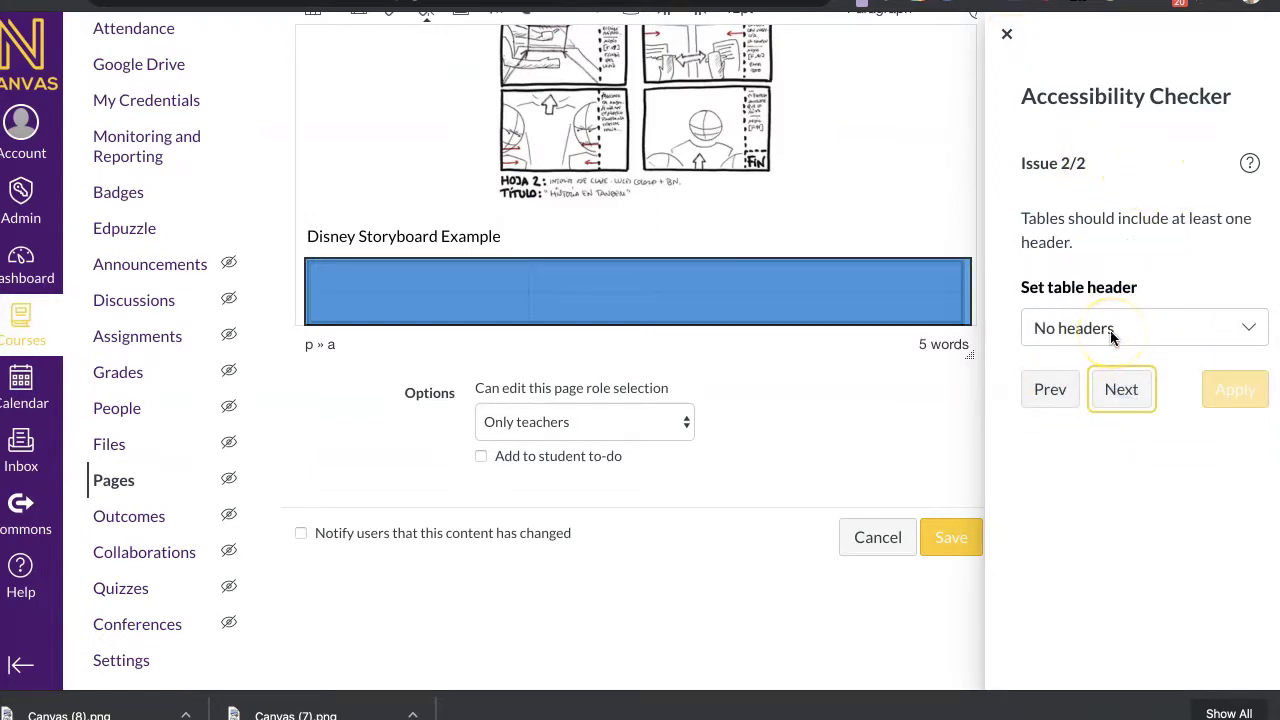
{"action": "left_click", "coordinate": [1008, 36]}
{"action": "scroll", "coordinate": [972, 168], "scroll_direction": "up", "scroll_amount": 2}
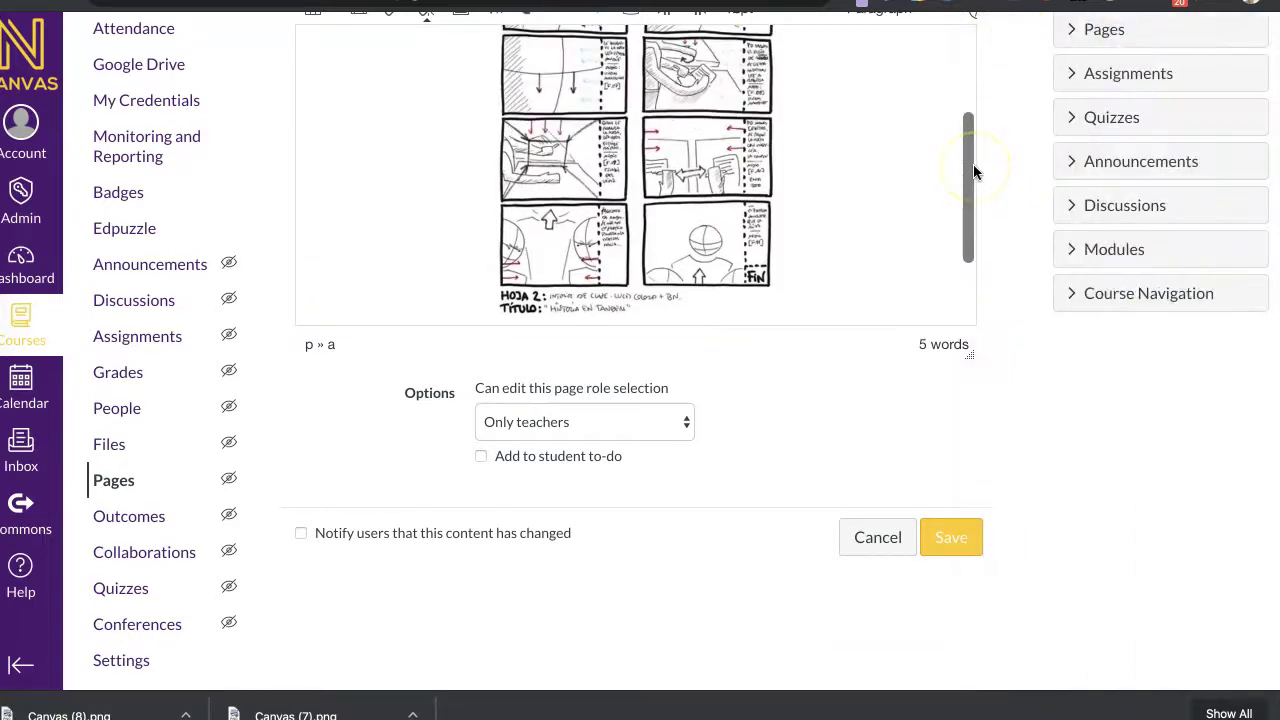
{"action": "scroll", "coordinate": [973, 172], "scroll_direction": "up", "scroll_amount": 2}
{"action": "scroll", "coordinate": [1020, 362], "scroll_direction": "up", "scroll_amount": 5}
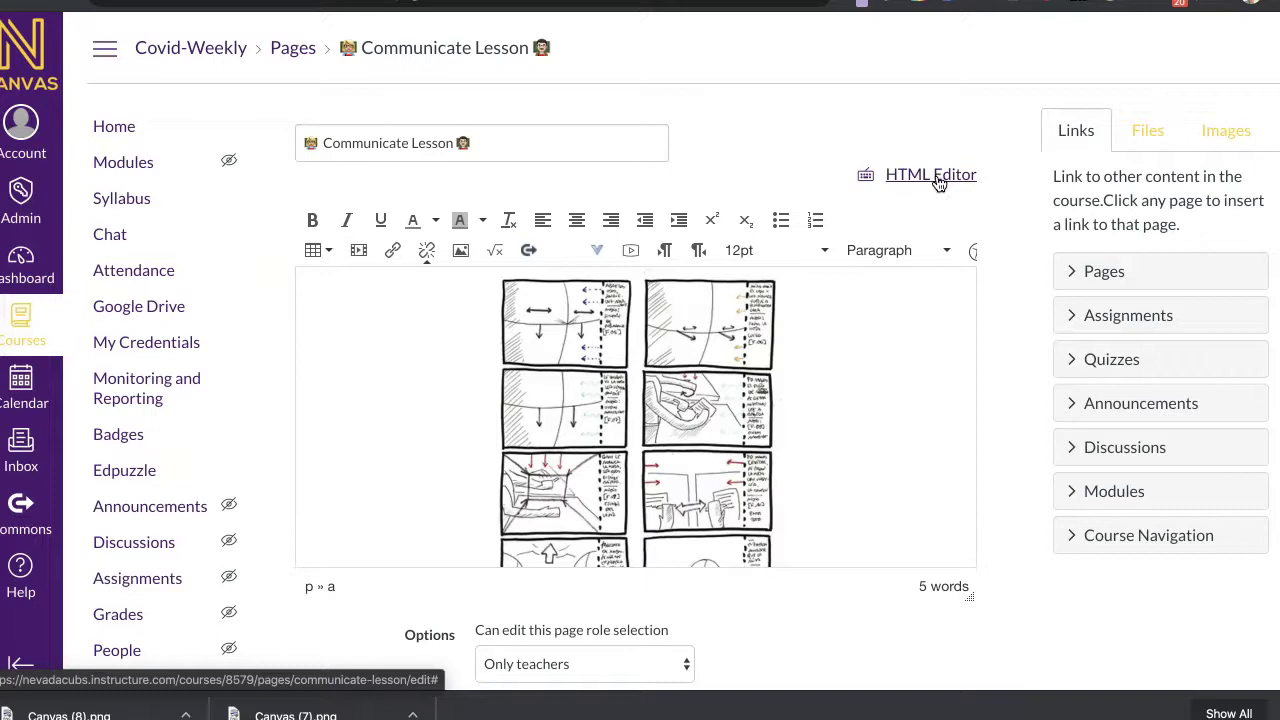
Step: View the page's HTML source, return to the rich text view, and check the editing role choices, keeping Only teachers
{"action": "left_click", "coordinate": [938, 178]}
{"action": "left_click", "coordinate": [938, 178]}
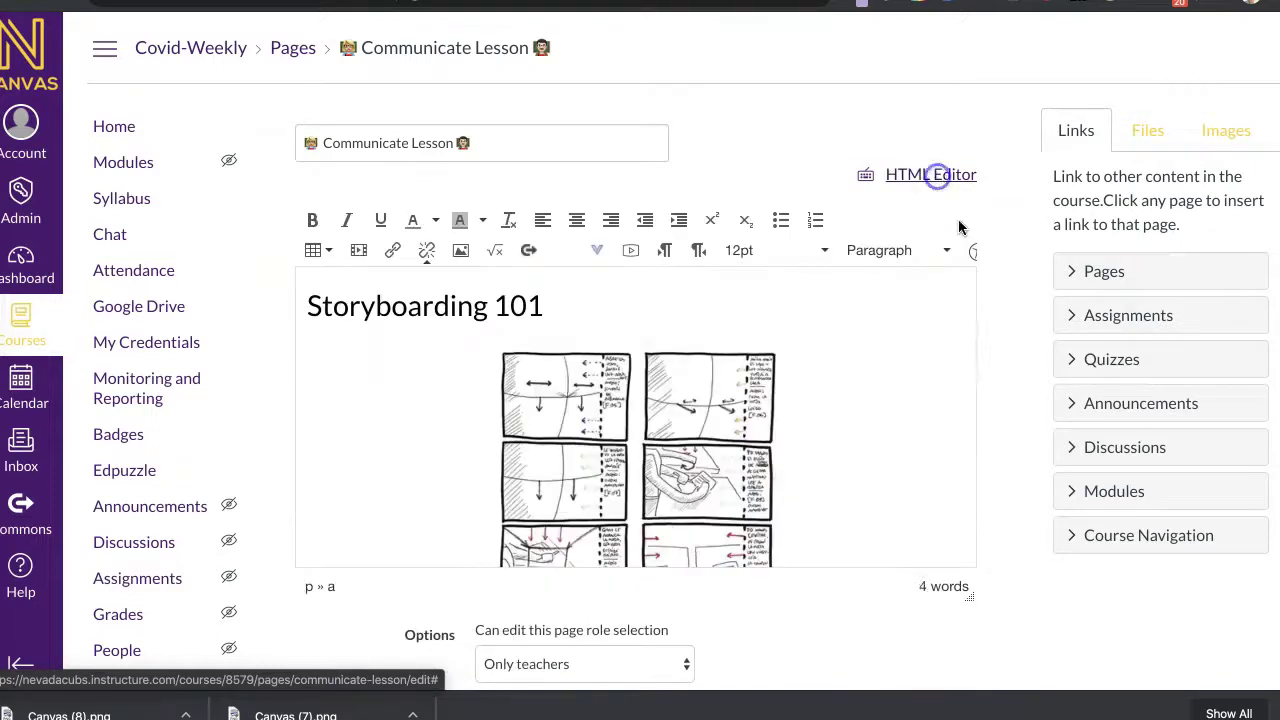
{"action": "scroll", "coordinate": [1043, 372], "scroll_direction": "down", "scroll_amount": 3}
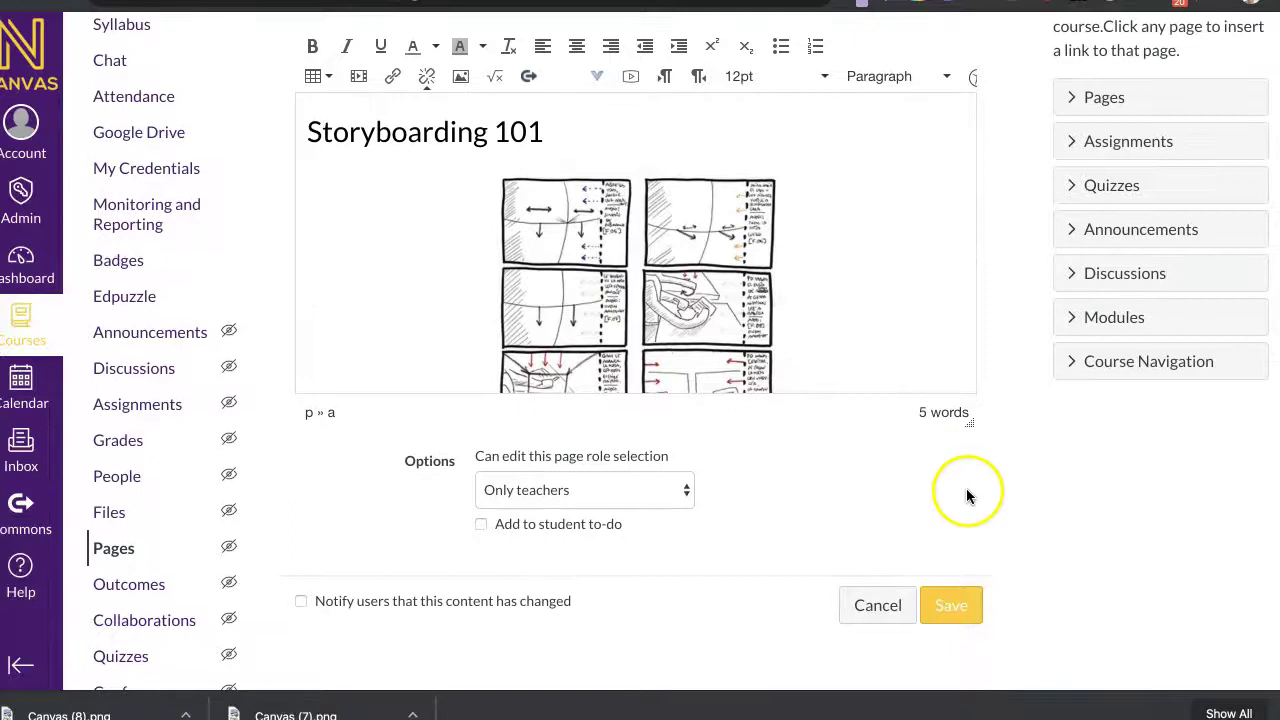
{"action": "scroll", "coordinate": [966, 495], "scroll_direction": "down", "scroll_amount": 1}
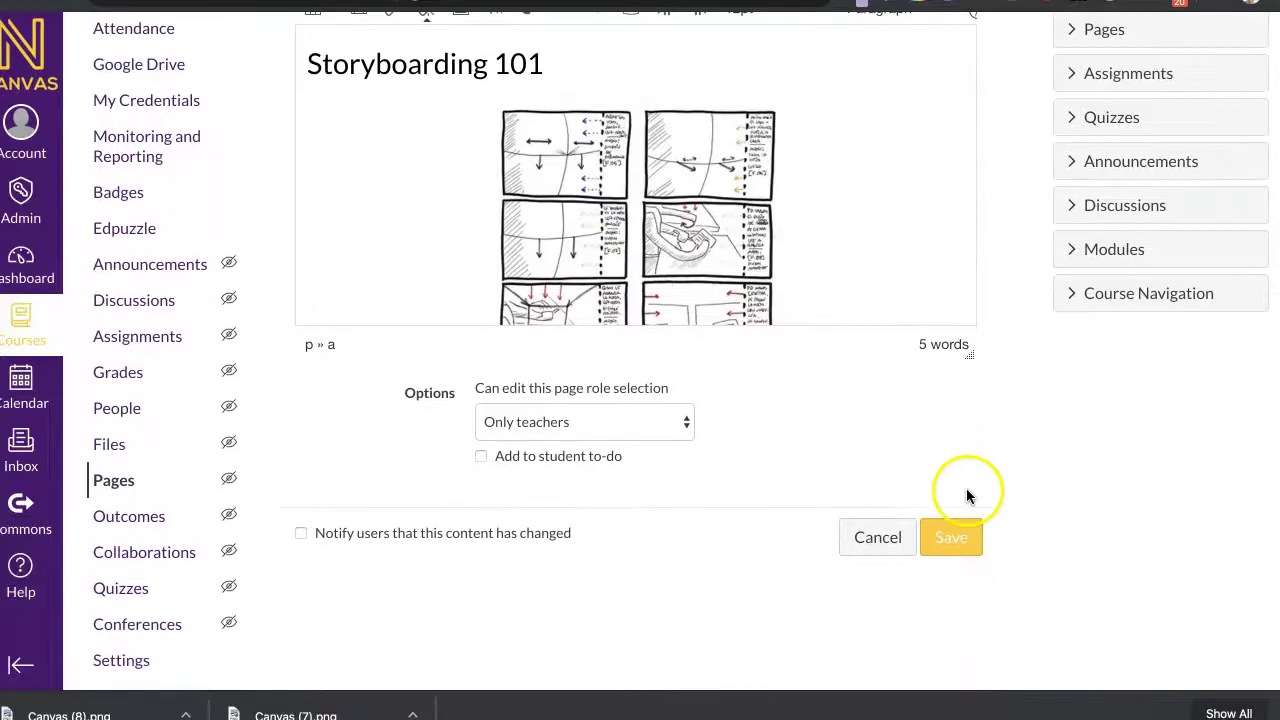
{"action": "left_click", "coordinate": [563, 425]}
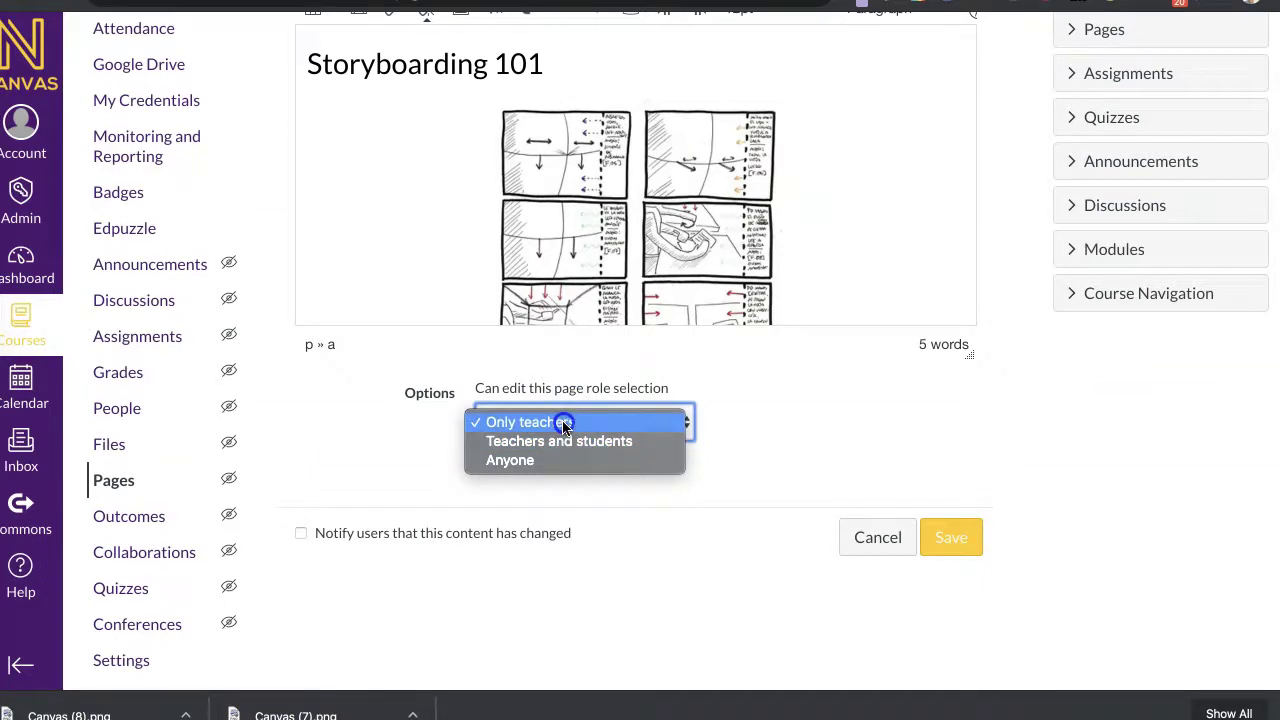
{"action": "left_click", "coordinate": [563, 425]}
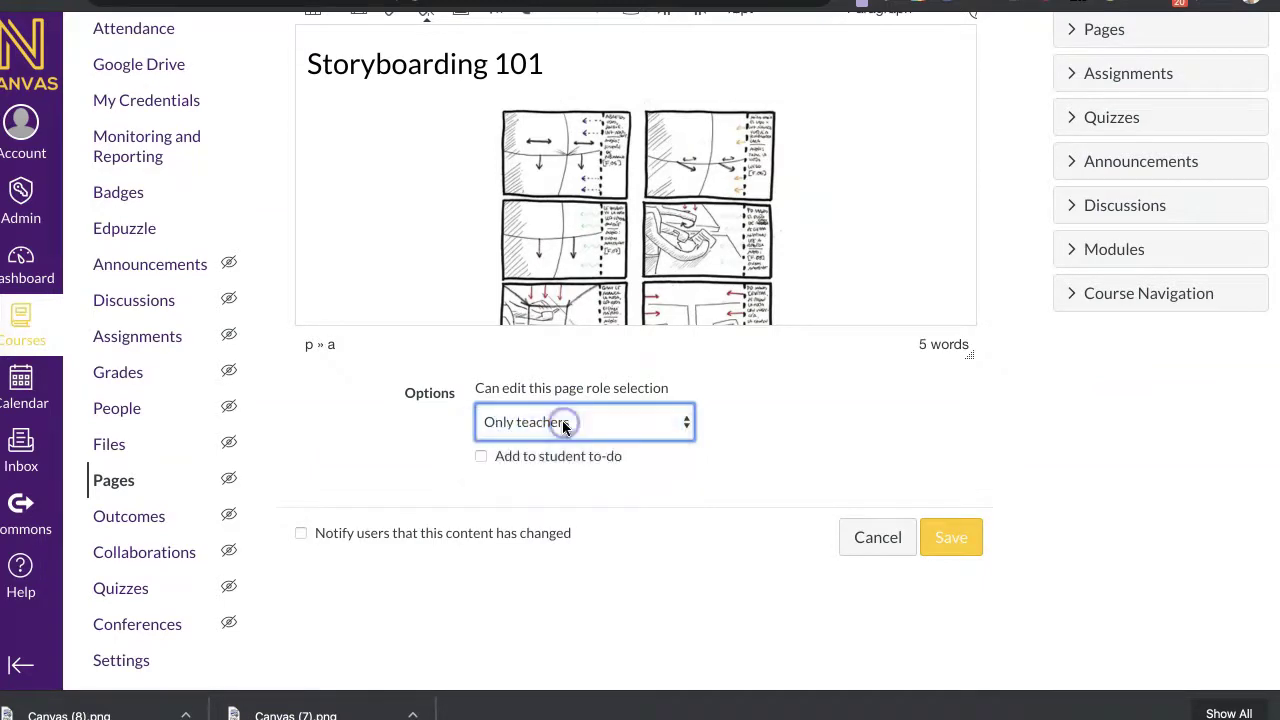
Step: Add the page to the student to-do list with a date of May 4, 2020
{"action": "left_click", "coordinate": [482, 458]}
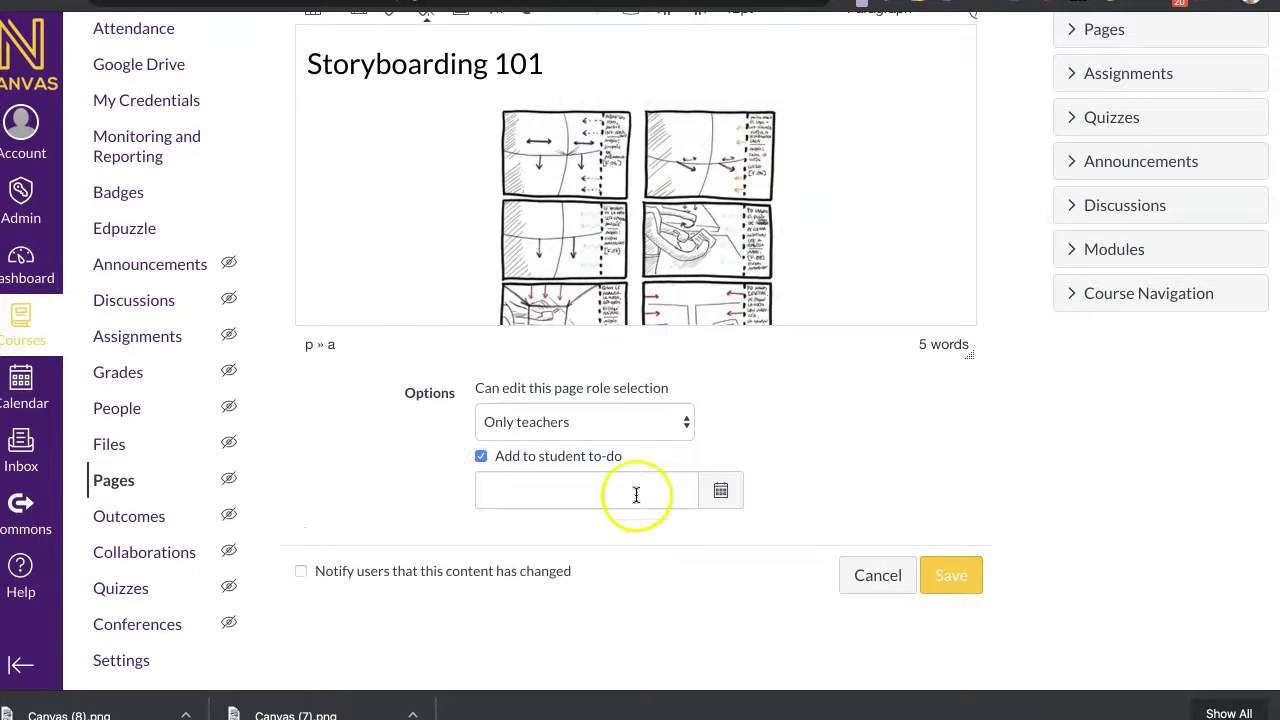
{"action": "left_click", "coordinate": [721, 492]}
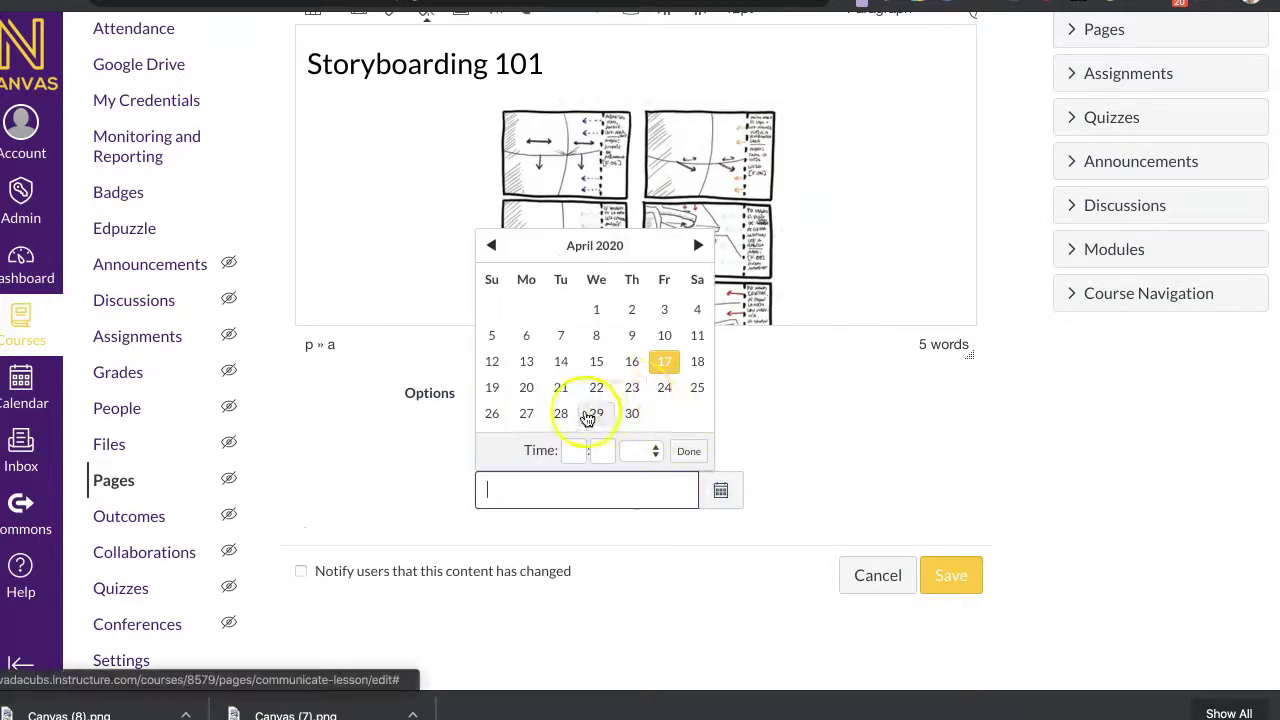
{"action": "left_click", "coordinate": [697, 246]}
{"action": "left_click", "coordinate": [526, 335]}
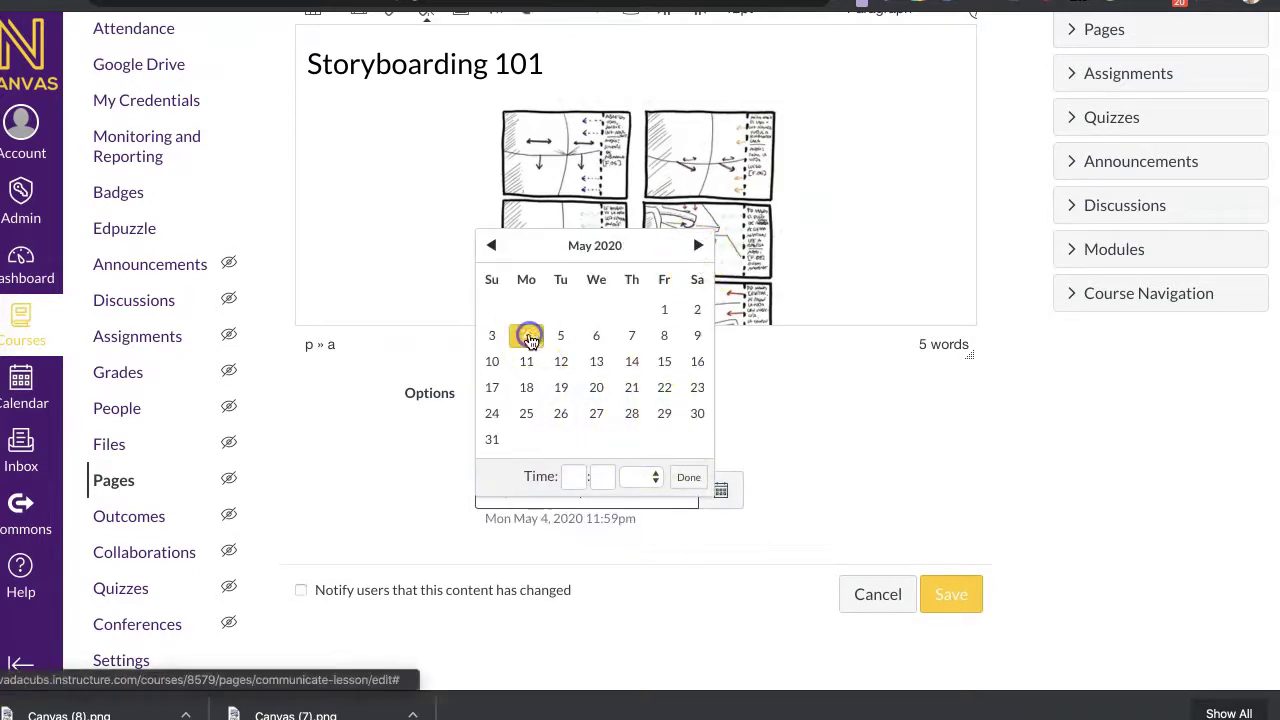
{"action": "left_click", "coordinate": [921, 427]}
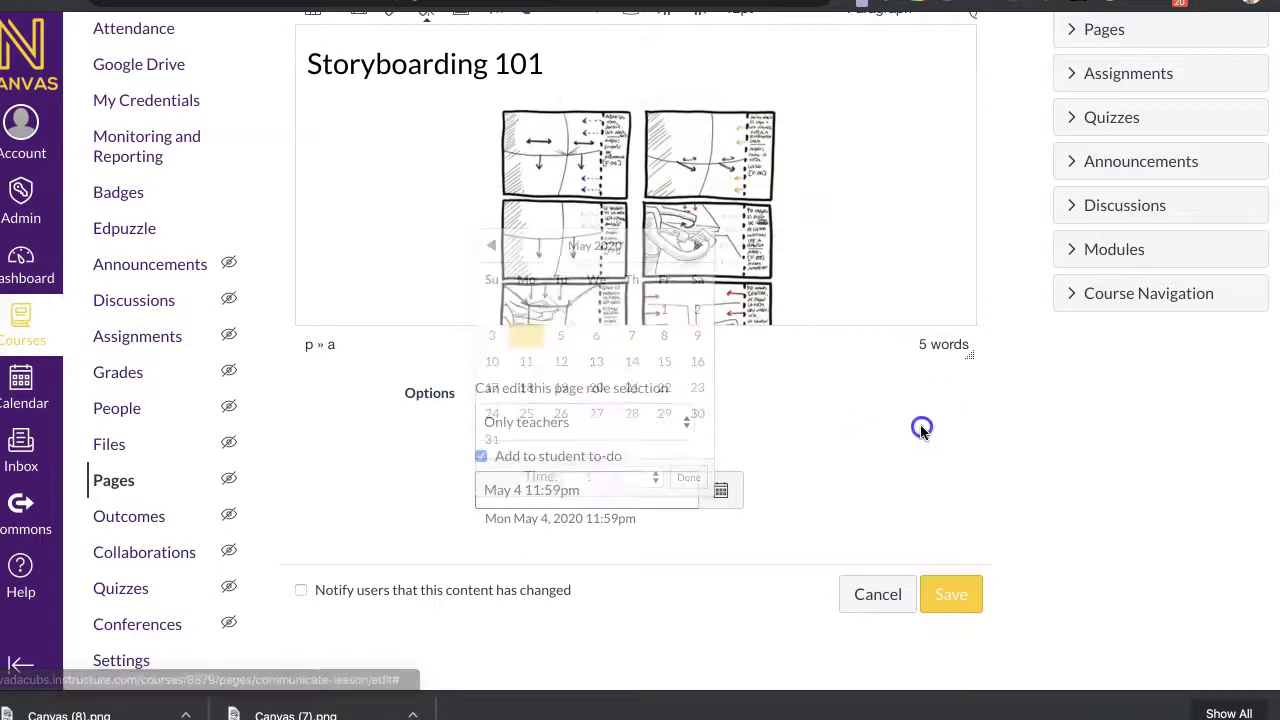
Step: Set the student to-do time to 8:00 am for May 4
{"action": "left_click", "coordinate": [721, 490]}
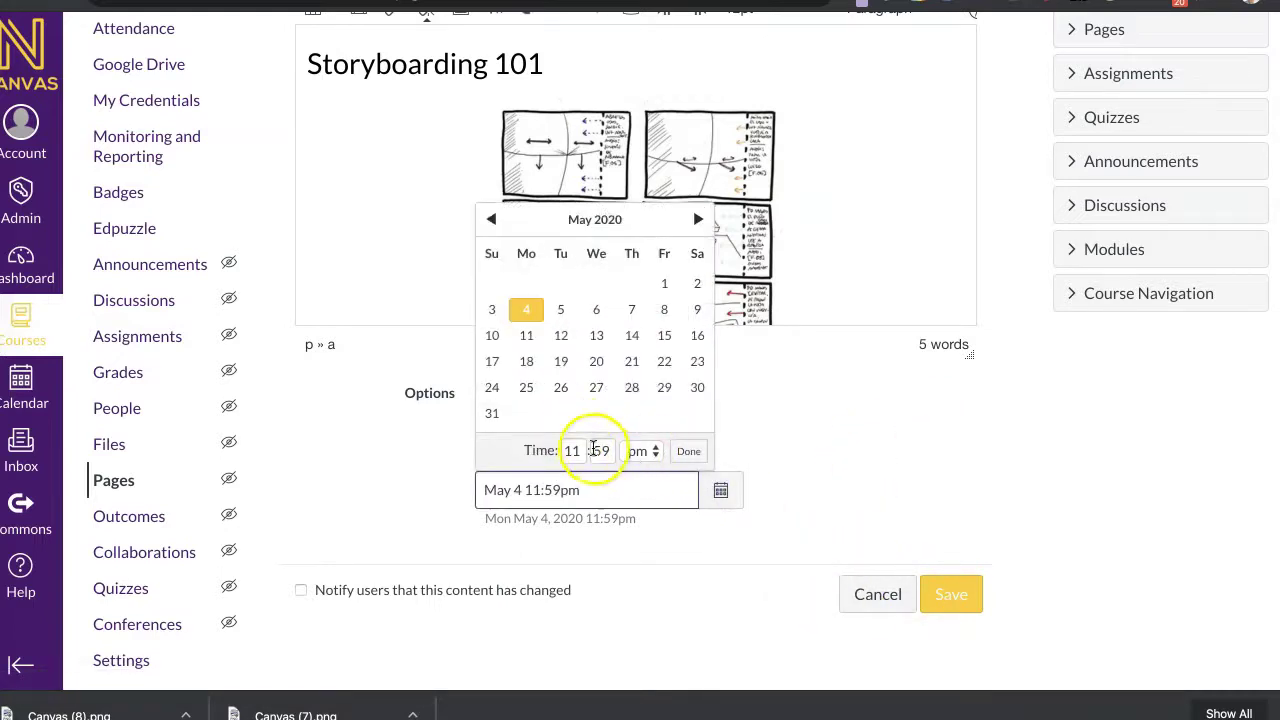
{"action": "left_click", "coordinate": [594, 450]}
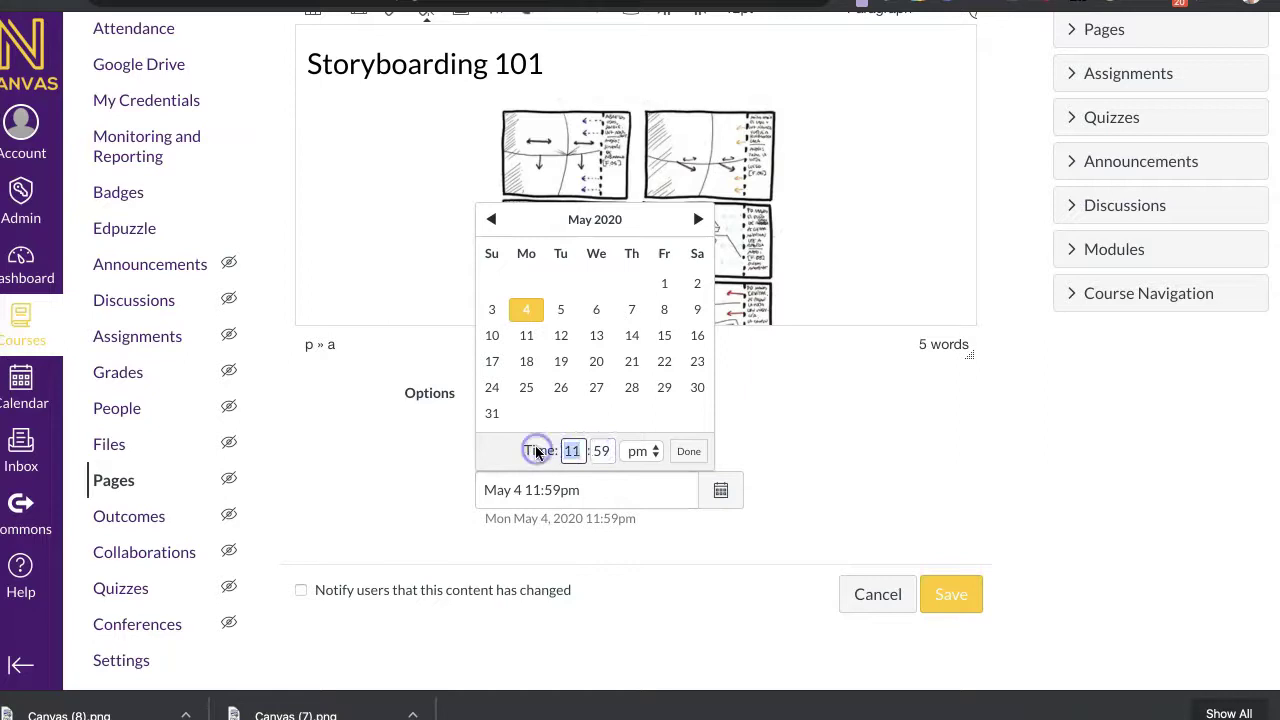
{"action": "type", "text": "8"}
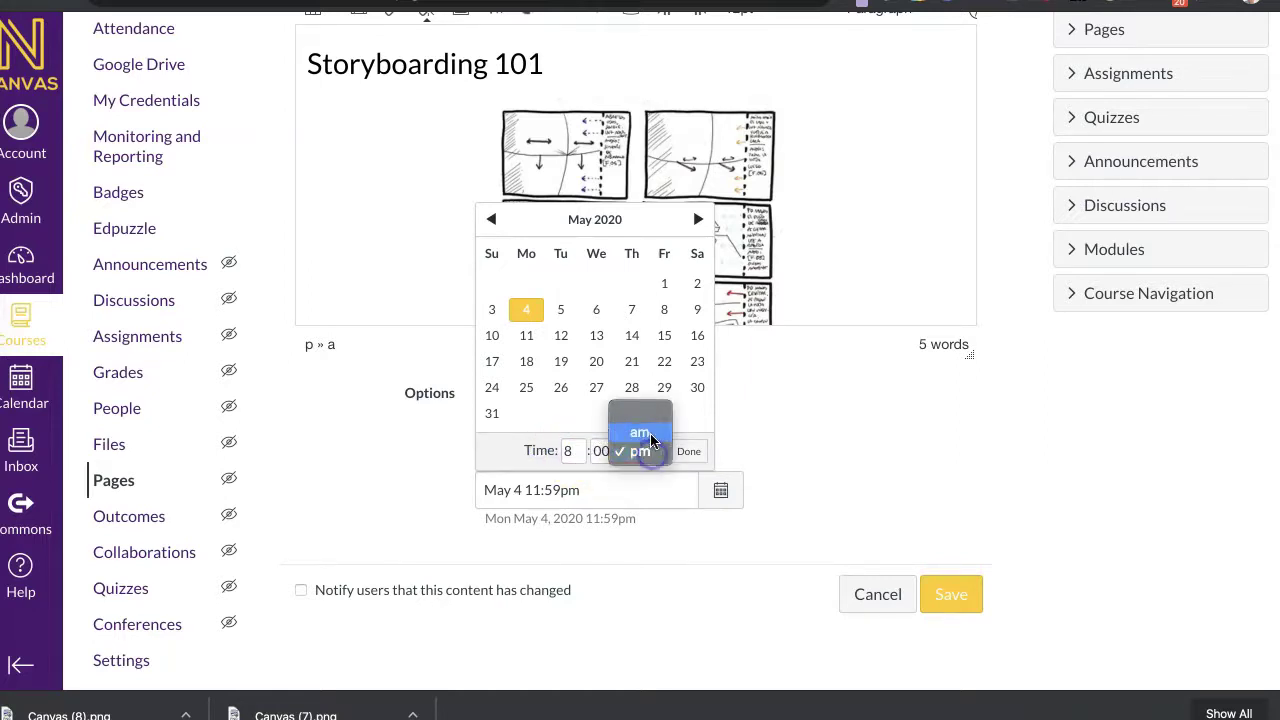
{"action": "left_click", "coordinate": [641, 433]}
{"action": "left_click", "coordinate": [688, 451]}
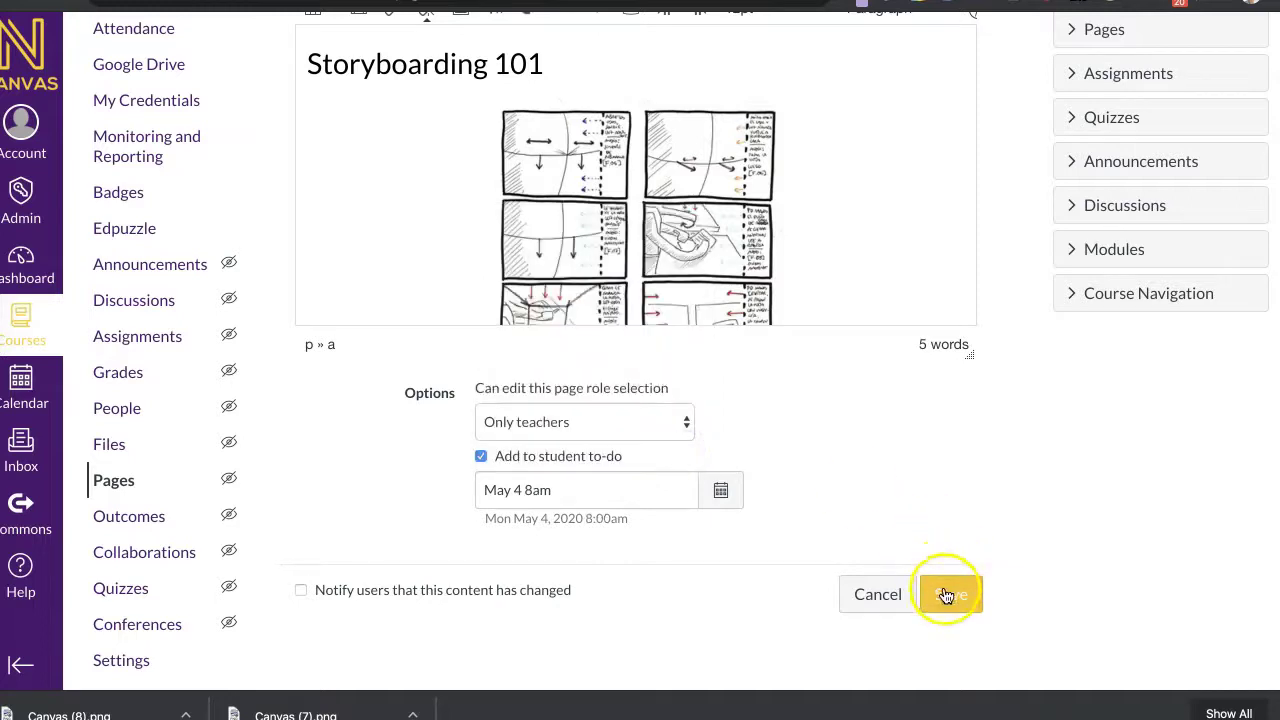
Step: Link the text "Disney Storyboard Example" above the table to the course page "eXplore - State Objectives Copy 3"
{"action": "scroll", "coordinate": [857, 457], "scroll_direction": "up", "scroll_amount": 3}
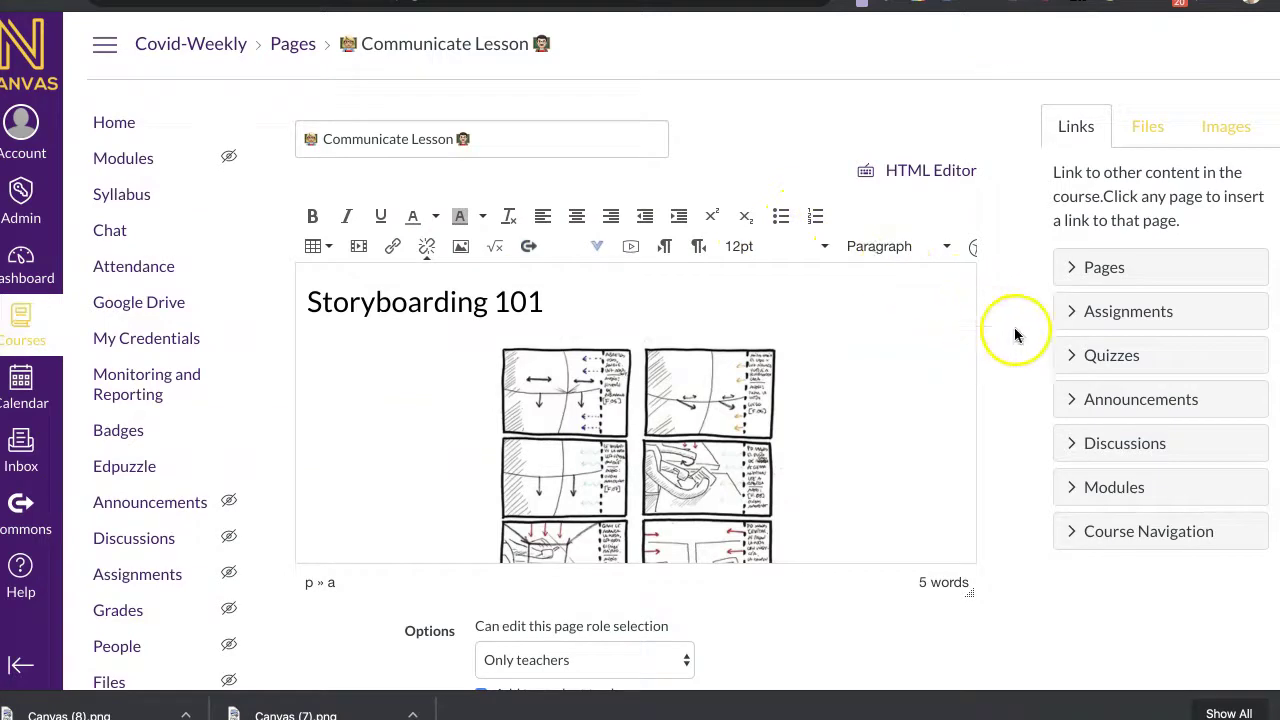
{"action": "scroll", "coordinate": [808, 369], "scroll_direction": "down", "scroll_amount": 5}
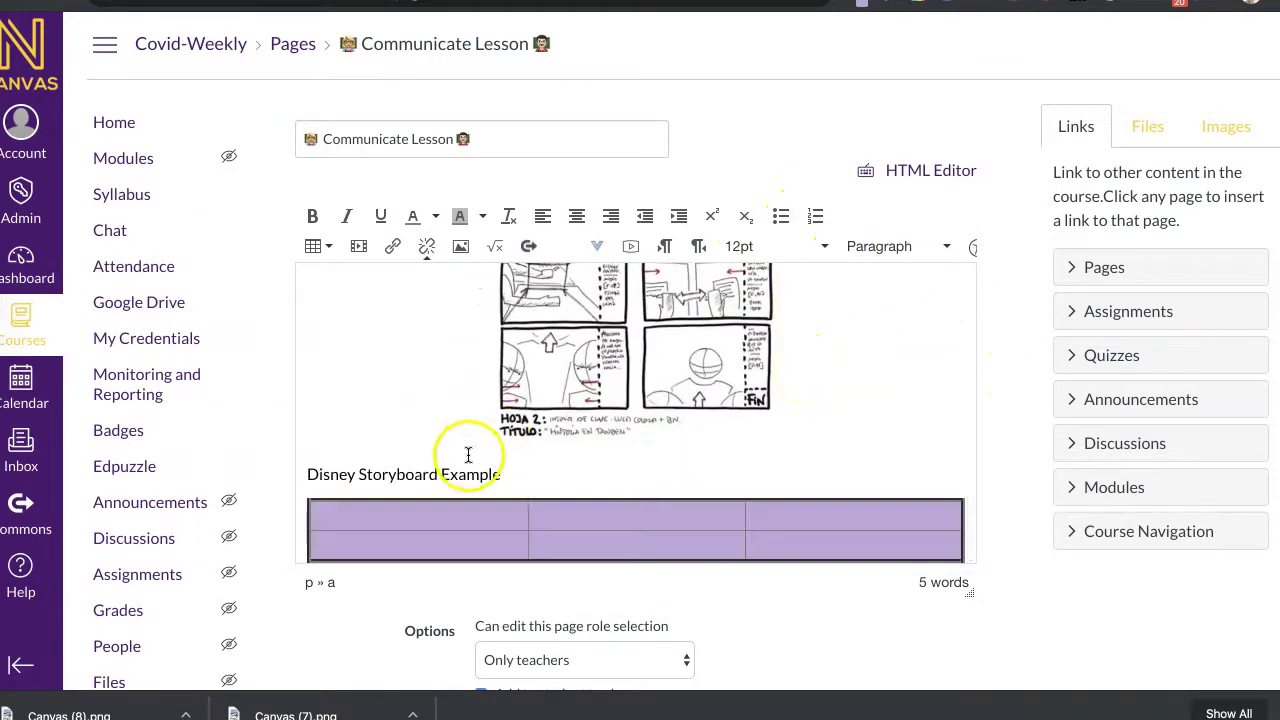
{"action": "left_click_drag", "start_coordinate": [514, 477], "coordinate": [349, 467]}
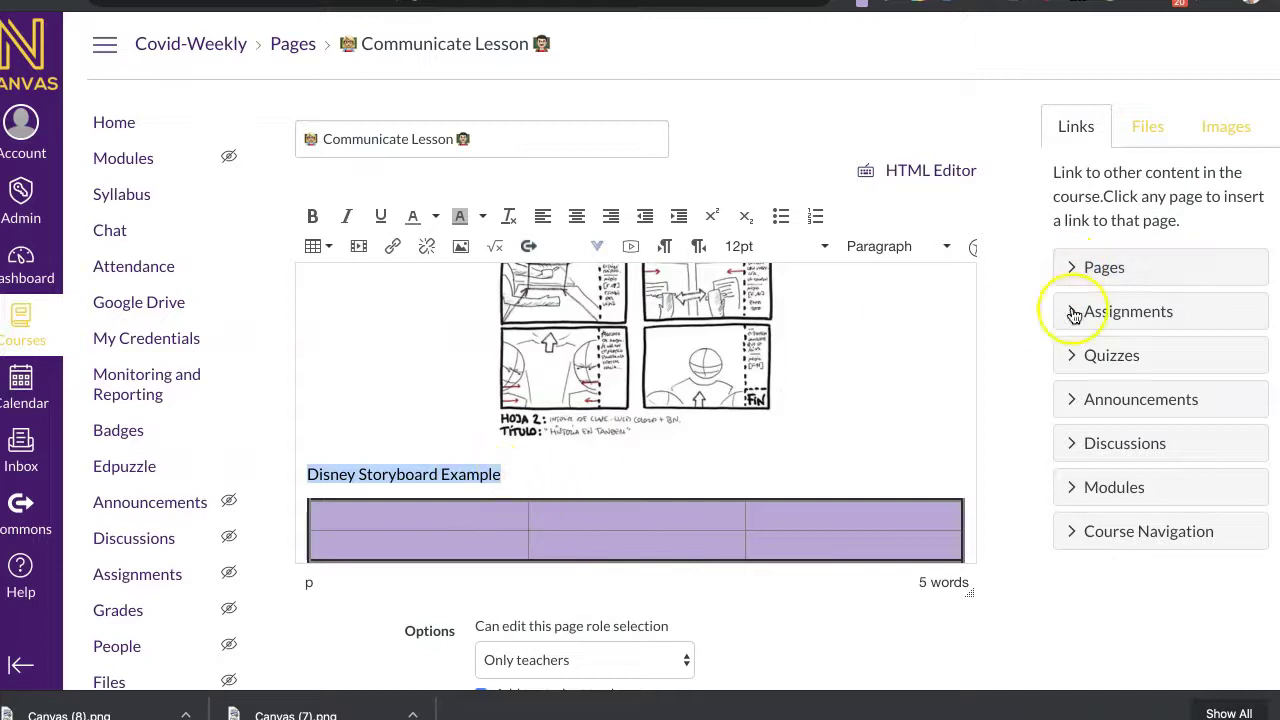
{"action": "left_click", "coordinate": [1070, 270]}
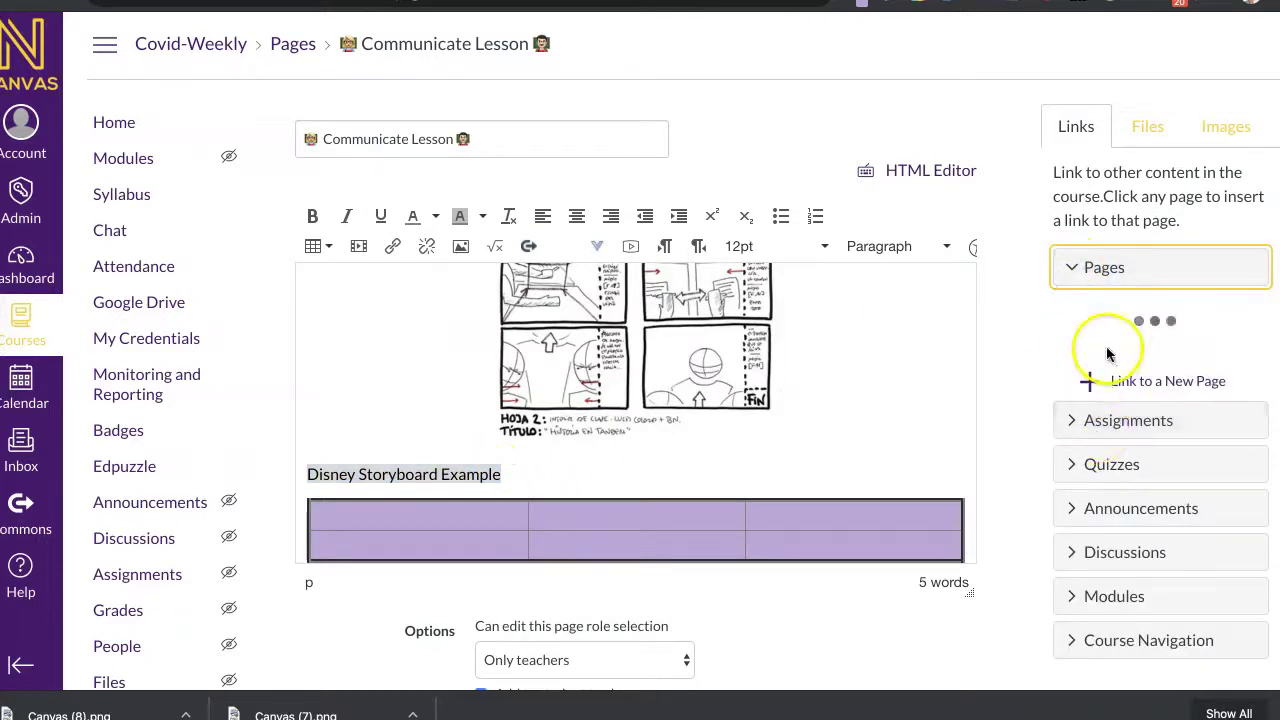
{"action": "scroll", "coordinate": [1100, 355], "scroll_direction": "down", "scroll_amount": 3}
{"action": "left_click", "coordinate": [1108, 418]}
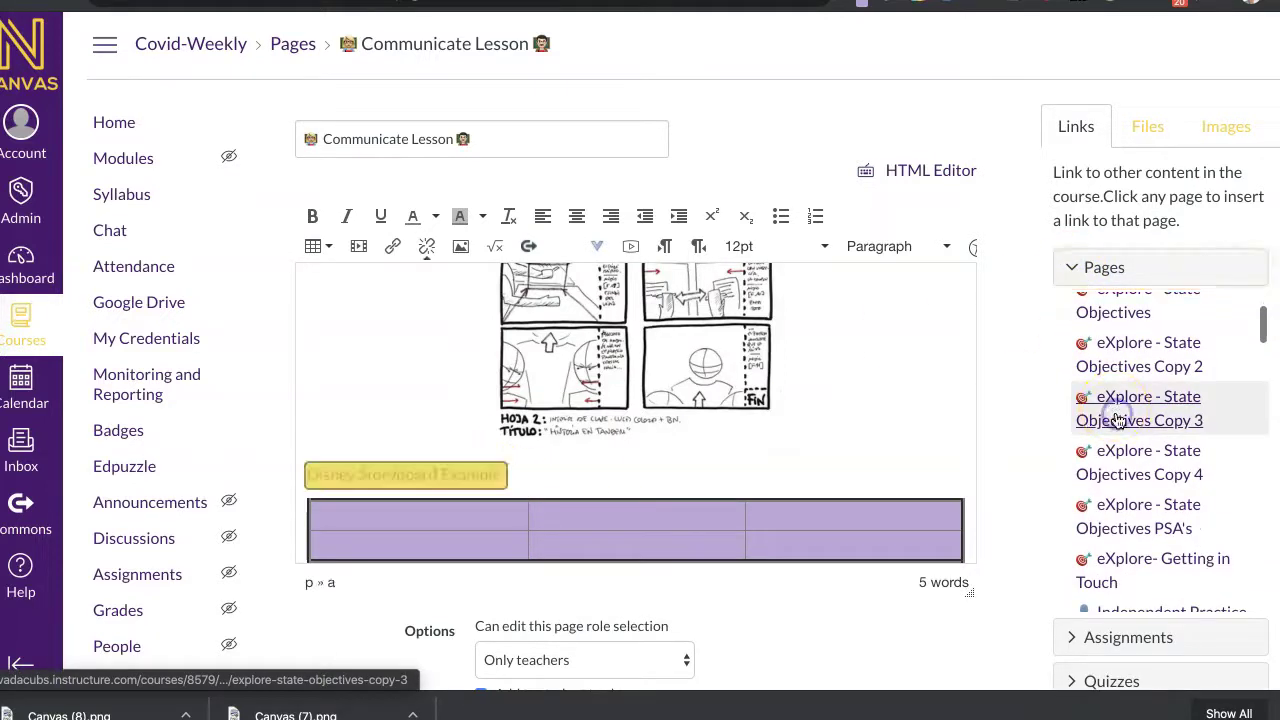
Step: Examine the course pages, assignments, files and images available for linking or embedding, without inserting any
{"action": "triple_click", "coordinate": [463, 474]}
{"action": "scroll", "coordinate": [1079, 470], "scroll_direction": "down", "scroll_amount": 2}
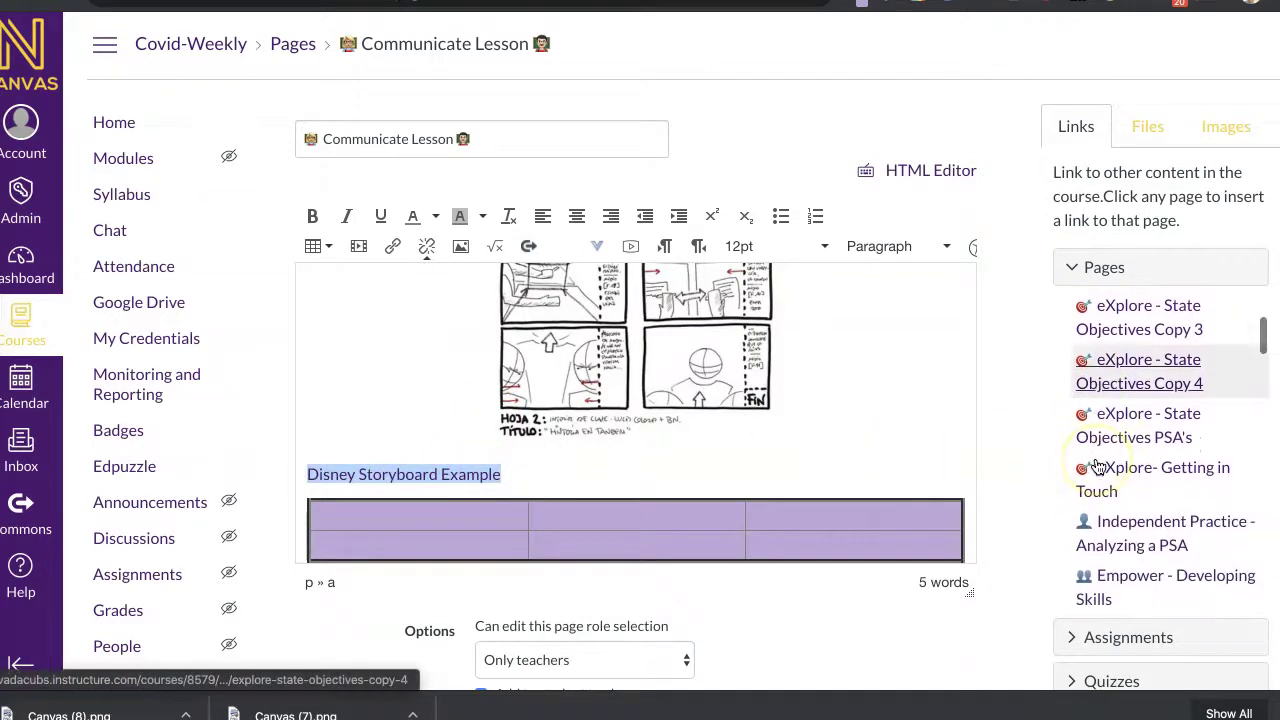
{"action": "left_click", "coordinate": [1075, 268]}
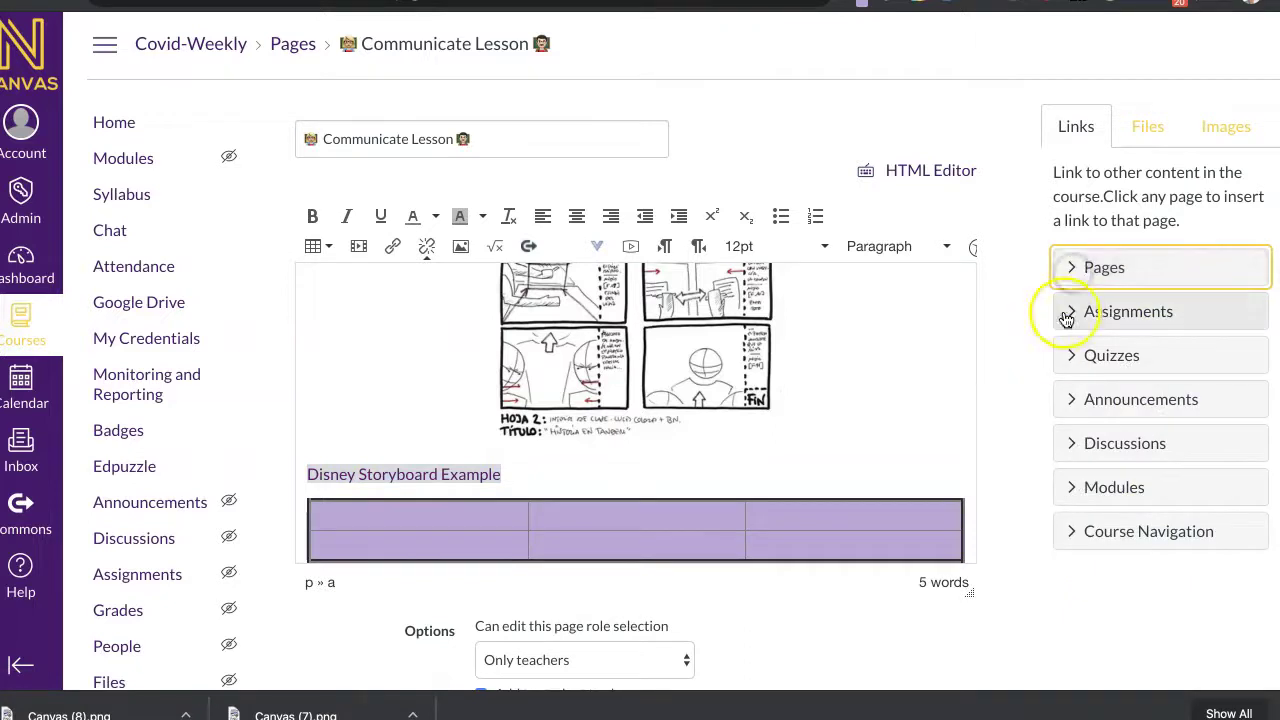
{"action": "left_click", "coordinate": [1067, 315]}
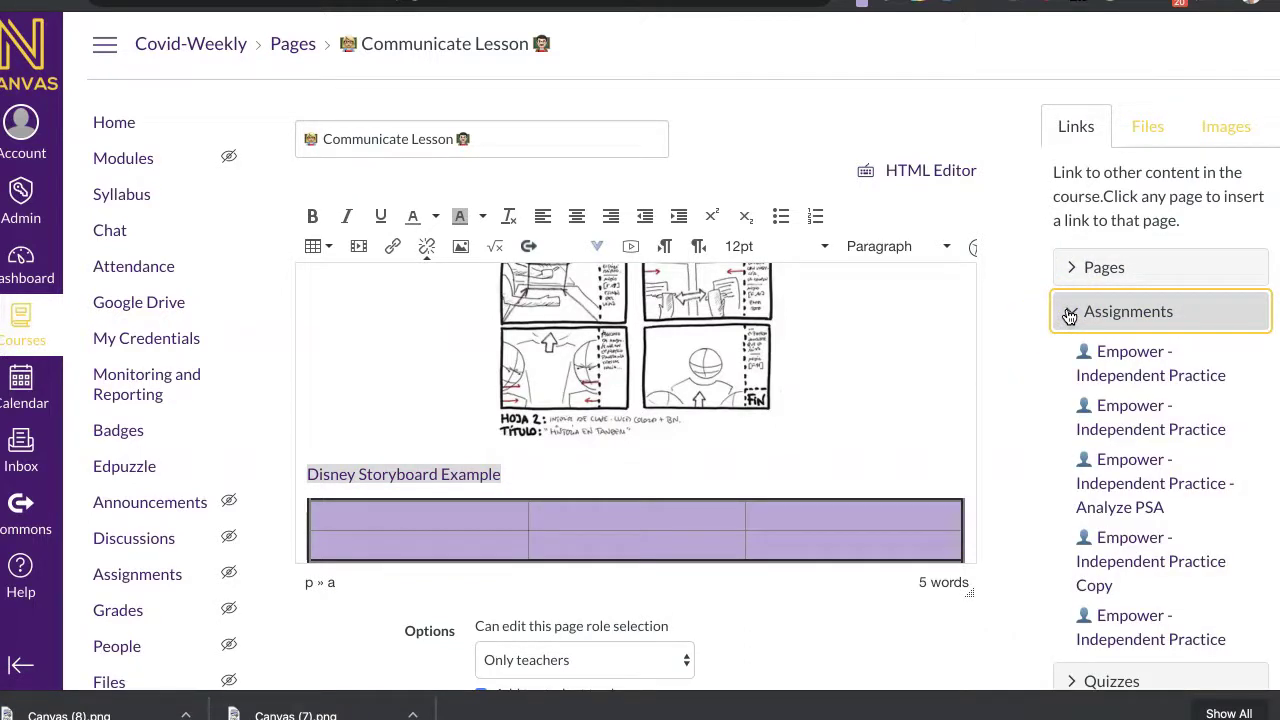
{"action": "left_click", "coordinate": [1067, 312]}
{"action": "left_click", "coordinate": [1065, 310]}
{"action": "left_click", "coordinate": [1067, 311]}
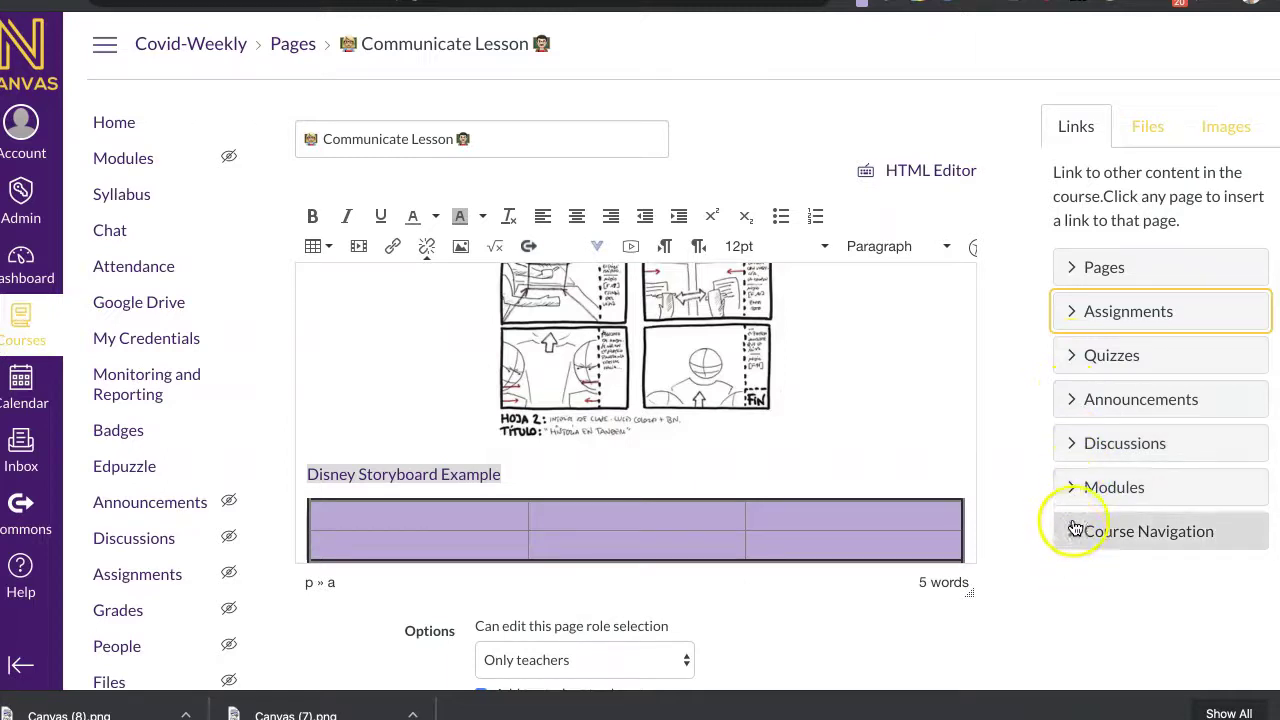
{"action": "left_click", "coordinate": [1145, 122]}
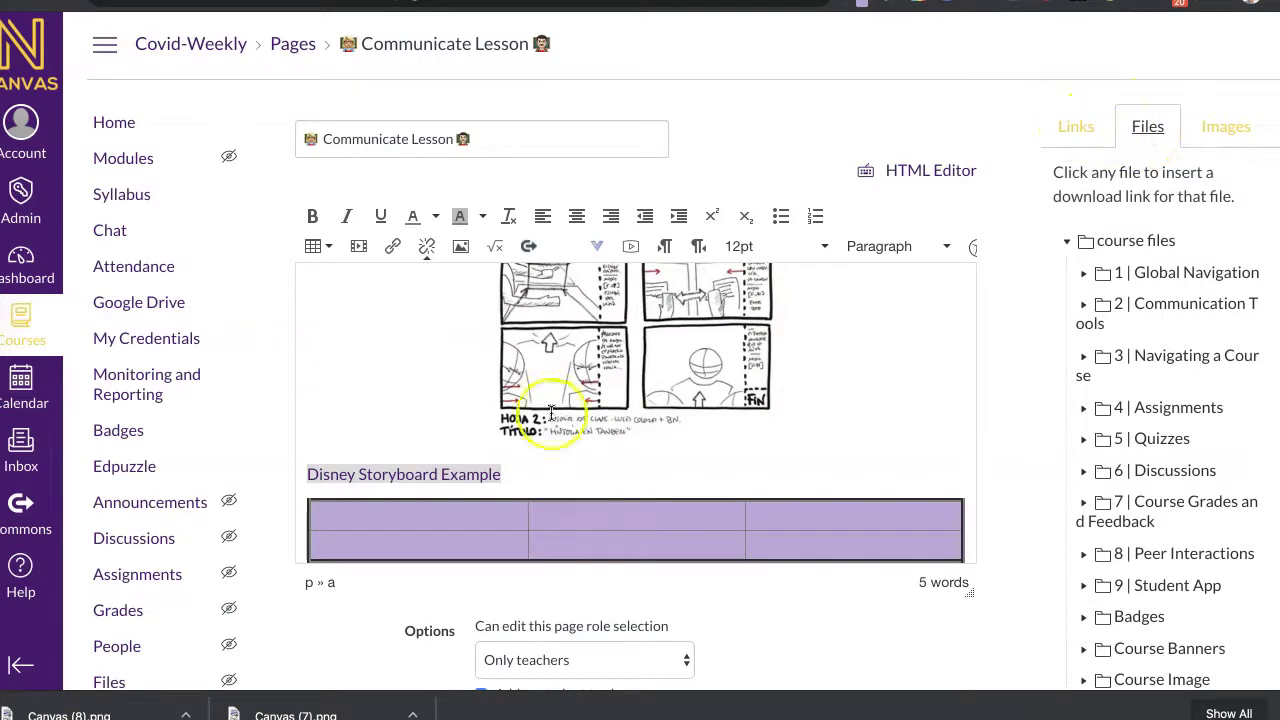
{"action": "left_click", "coordinate": [1217, 137]}
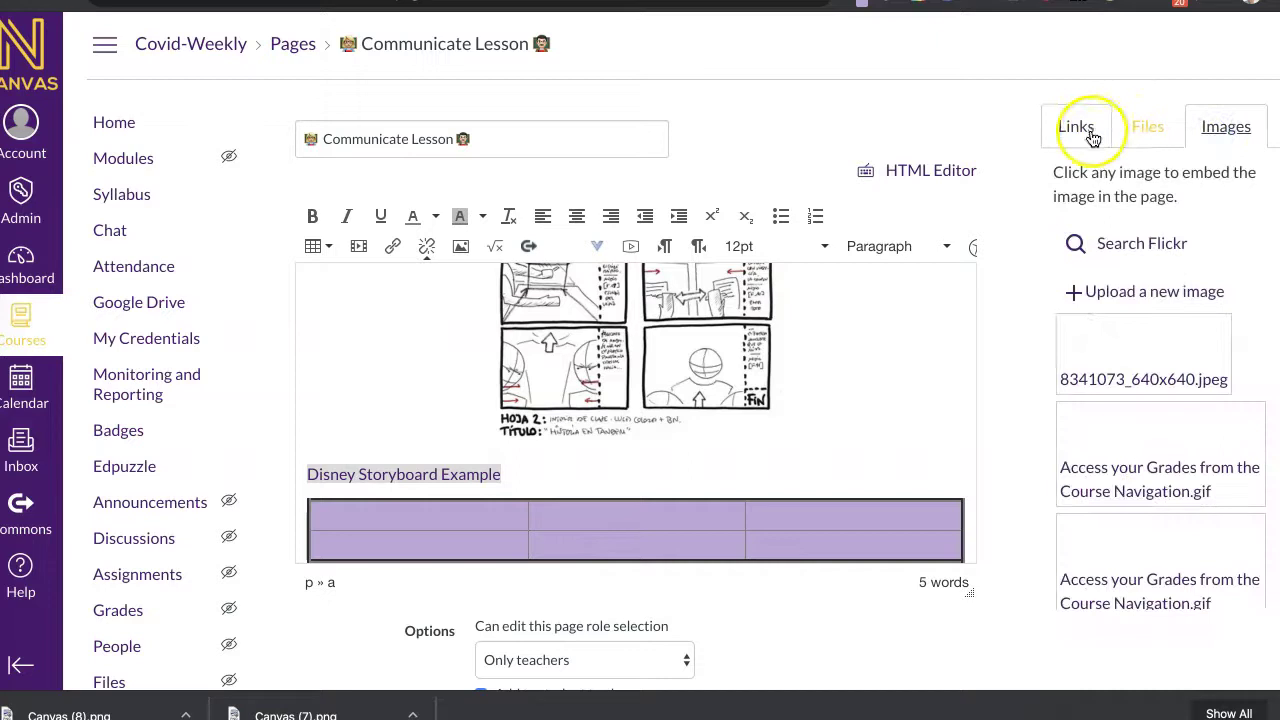
Step: Save the Communicate Lesson page without notifying users of the change
{"action": "scroll", "coordinate": [892, 640], "scroll_direction": "down", "scroll_amount": 3}
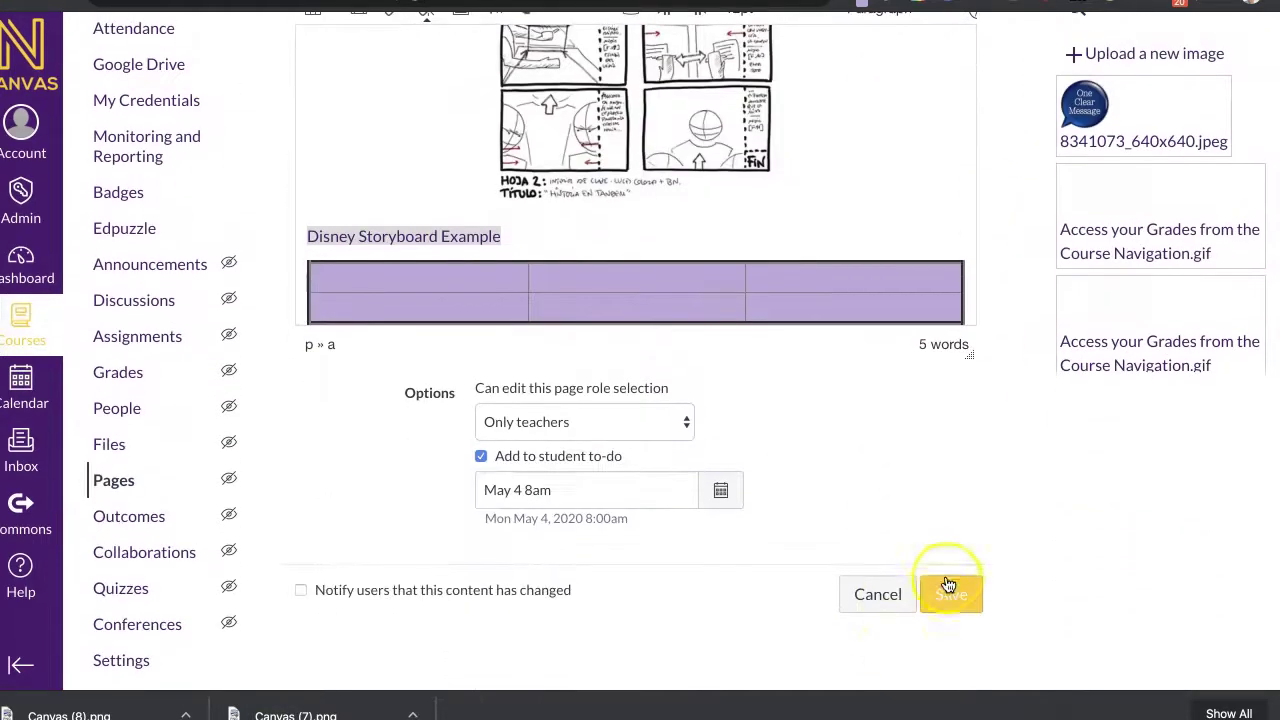
{"action": "left_click", "coordinate": [951, 594]}
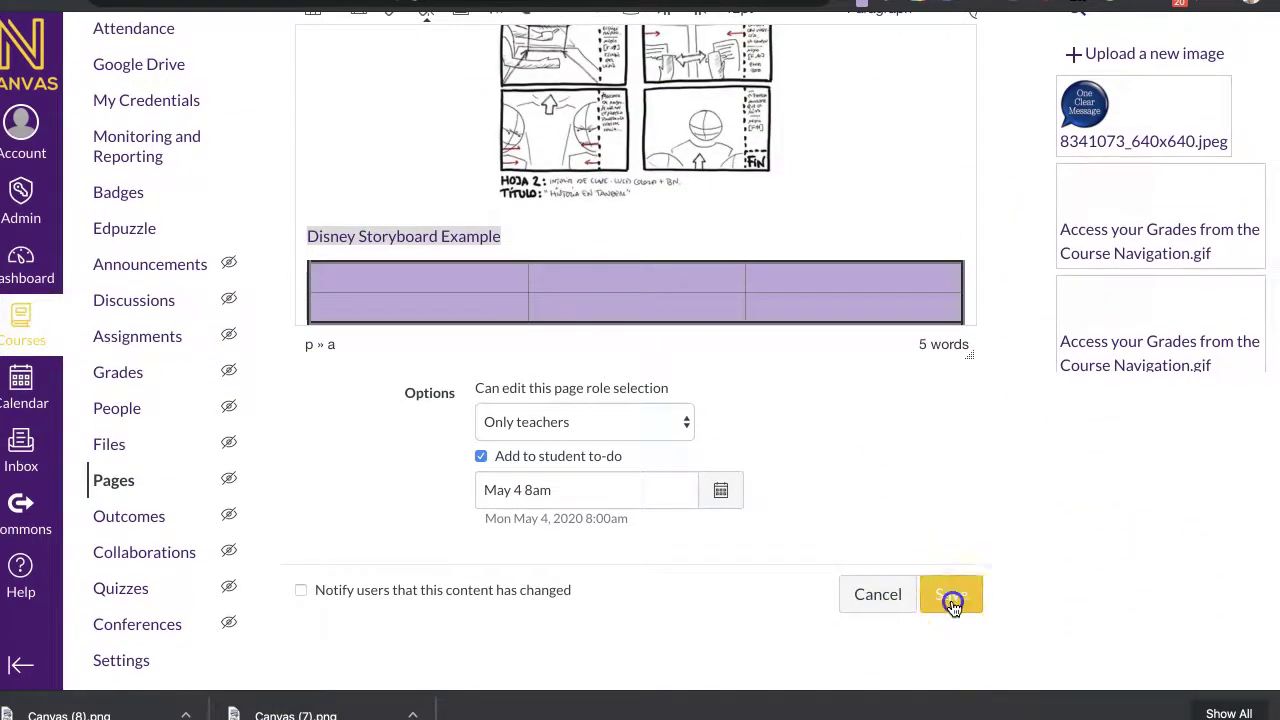